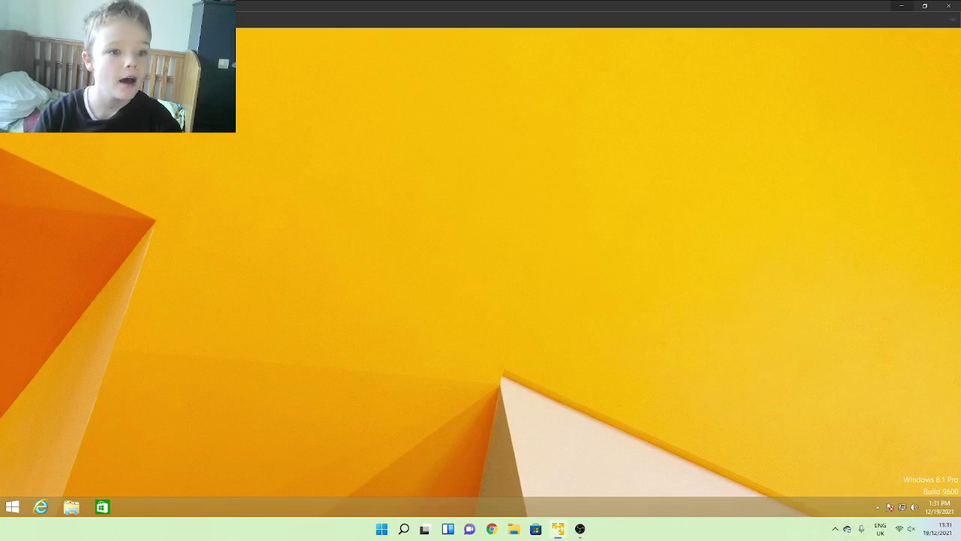
Step: Make the VM fill the screen and start a new desktop shortcut to C:\users\Public
{"action": "key", "text": "ctrl+alt+Return"}
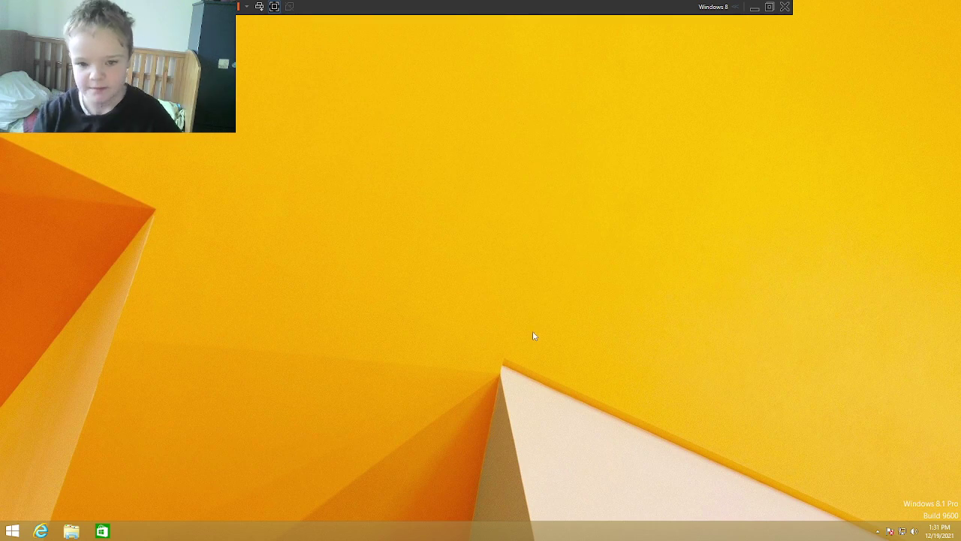
{"action": "right_click", "coordinate": [157, 154]}
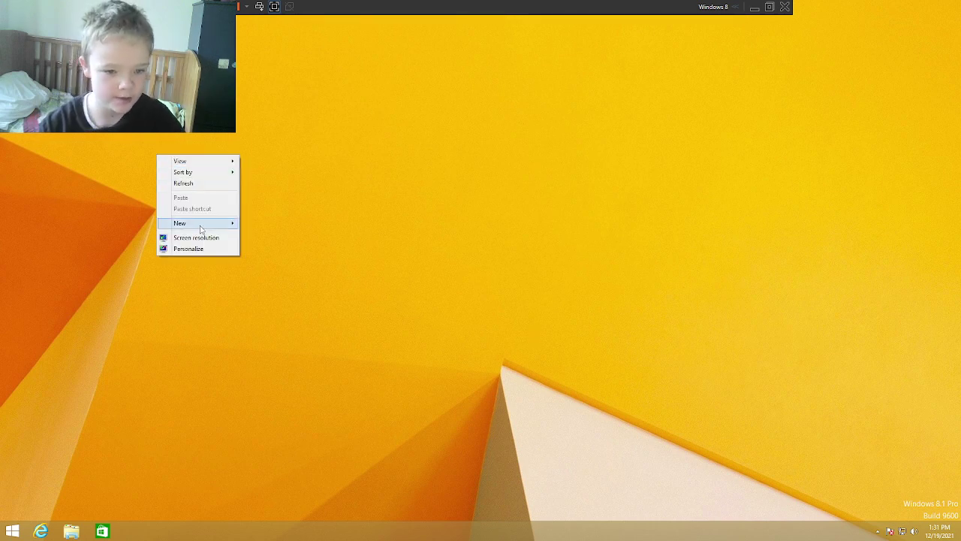
{"action": "mouse_move", "coordinate": [201, 227]}
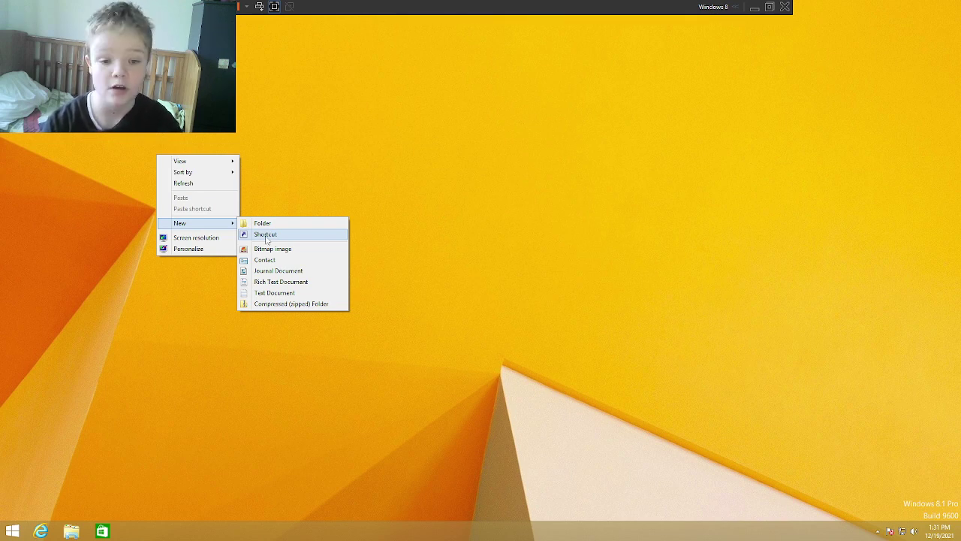
{"action": "left_click", "coordinate": [266, 237]}
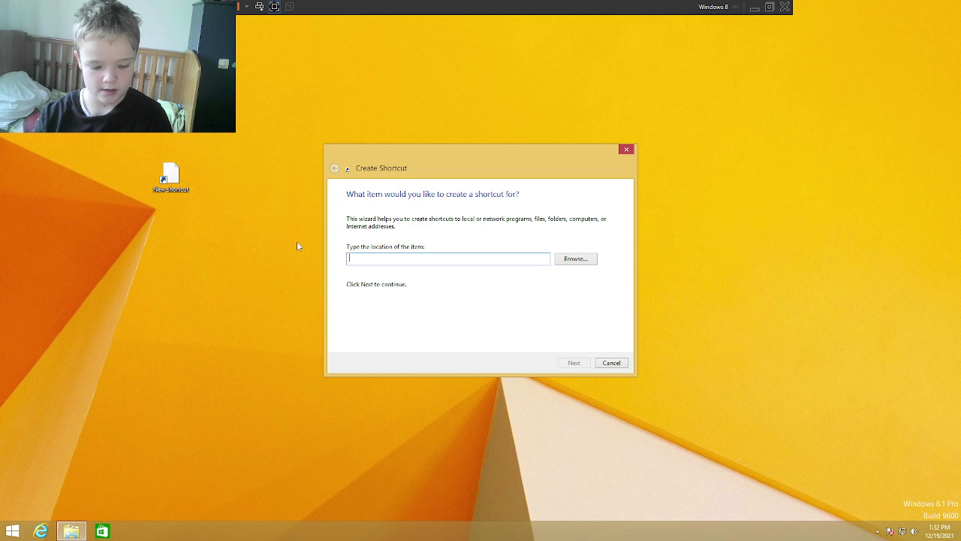
{"action": "type", "text": "C:\\"}
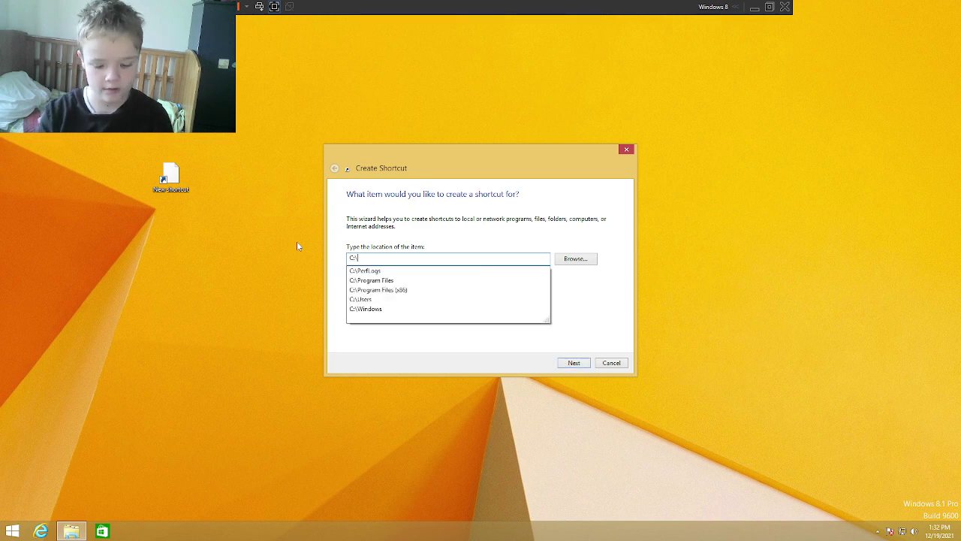
{"action": "type", "text": "users\\"}
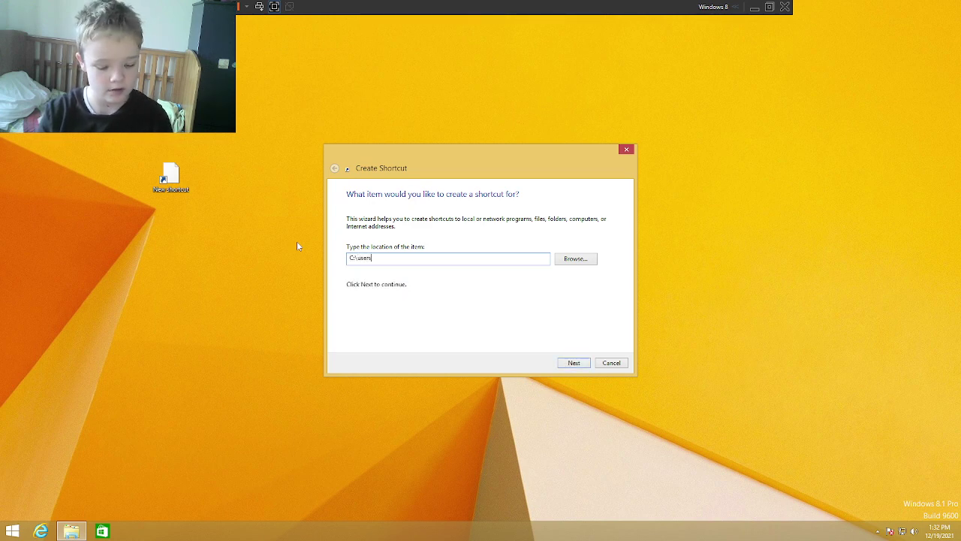
{"action": "key", "text": "Down"}
{"action": "key", "text": "Down"}
Step: Name the shortcut 'Public User Folder', finish it, then select and delete it
{"action": "key", "text": "Return"}
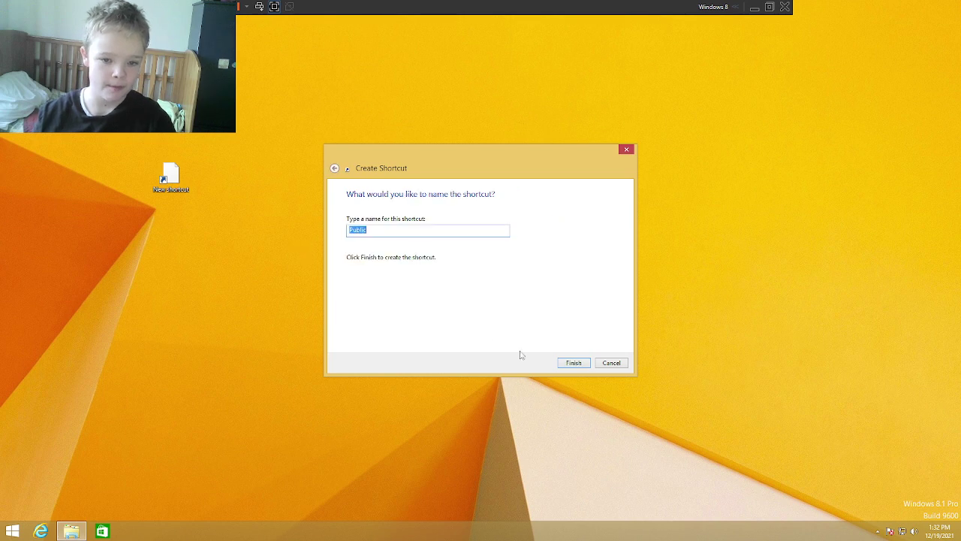
{"action": "key", "text": "End"}
{"action": "type", "text": "Us"}
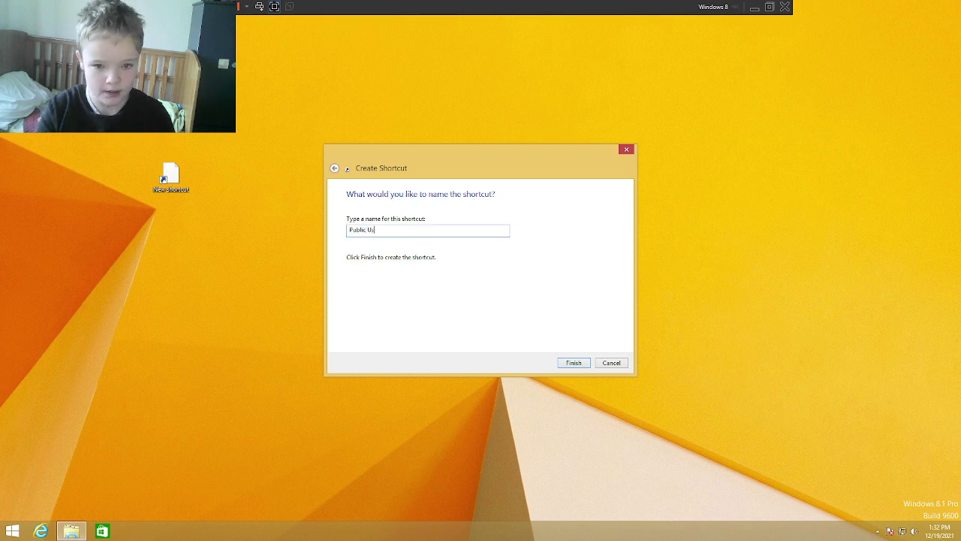
{"action": "type", "text": "er Folder"}
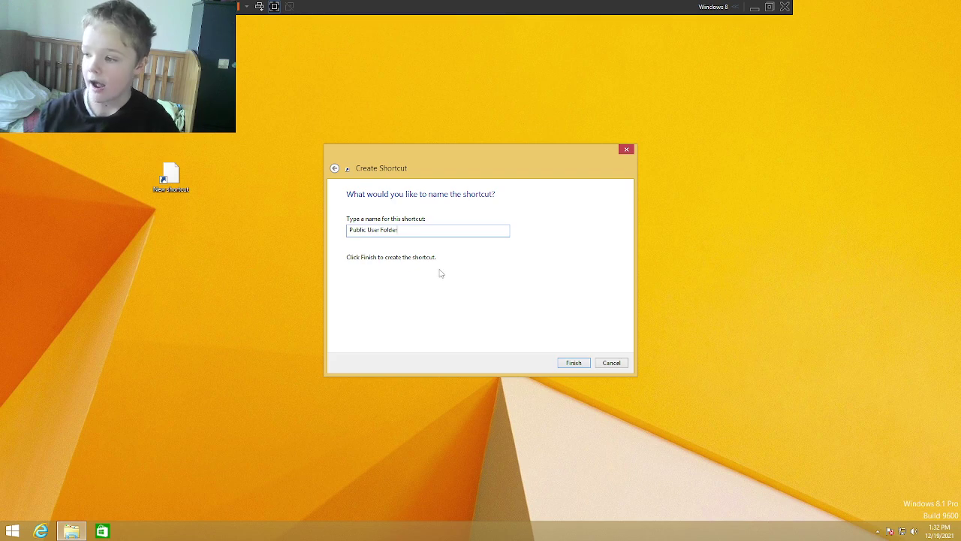
{"action": "key", "text": "Return"}
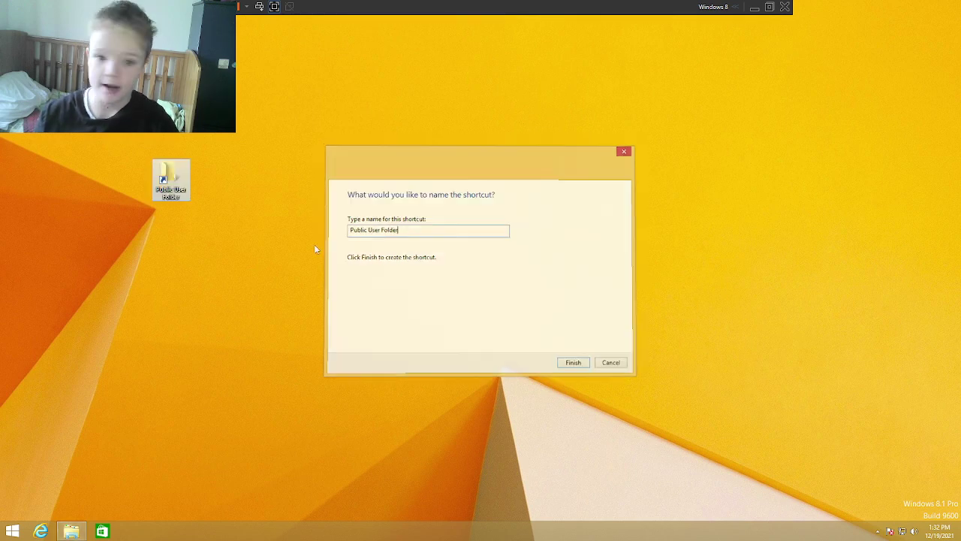
{"action": "left_click_drag", "start_coordinate": [189, 193], "coordinate": [142, 188]}
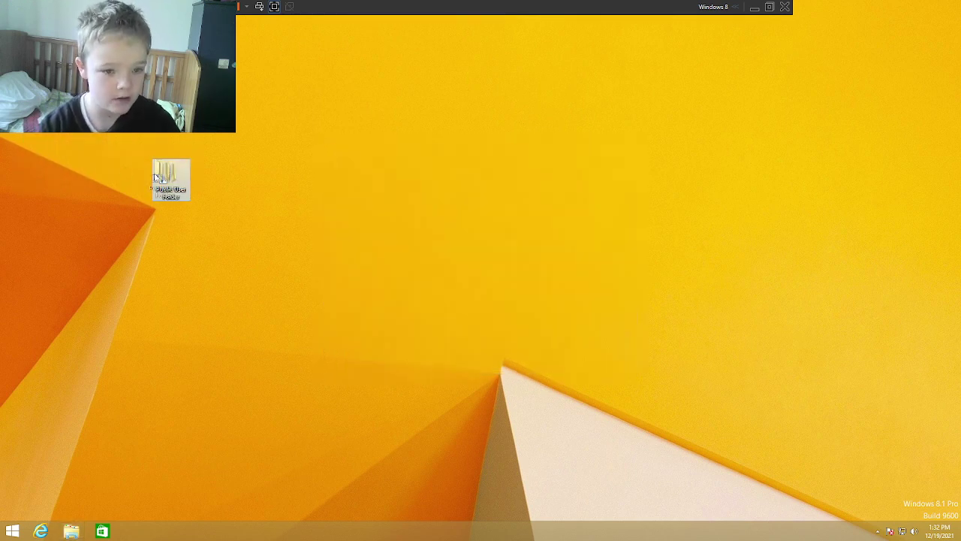
{"action": "key", "text": "Delete"}
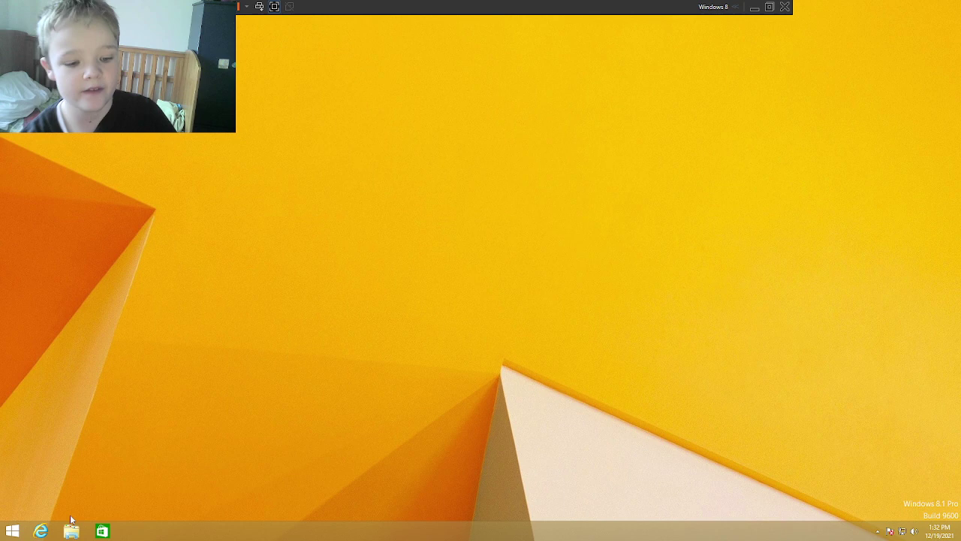
Step: Open This PC and turn on BitLocker for the Encrypt me (G:) drive
{"action": "left_click", "coordinate": [71, 532]}
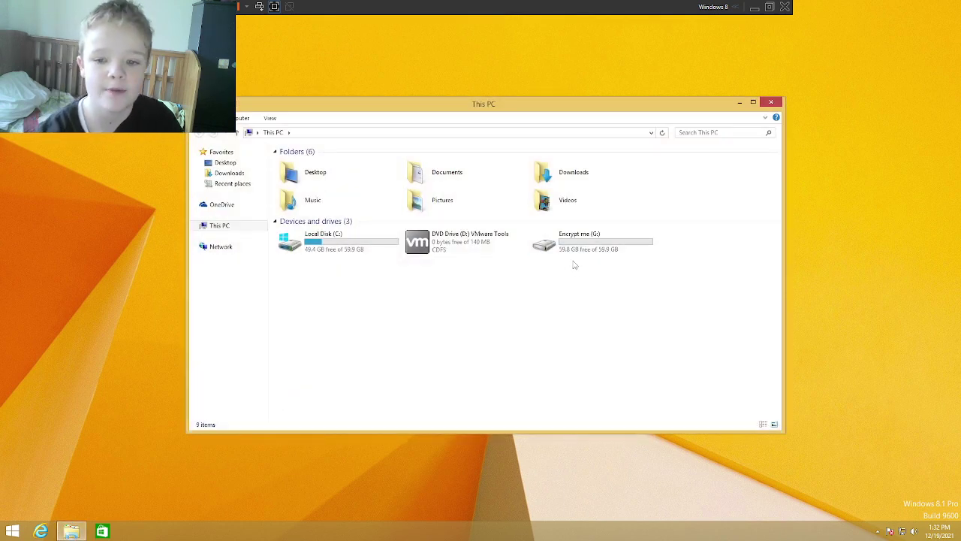
{"action": "right_click", "coordinate": [572, 236]}
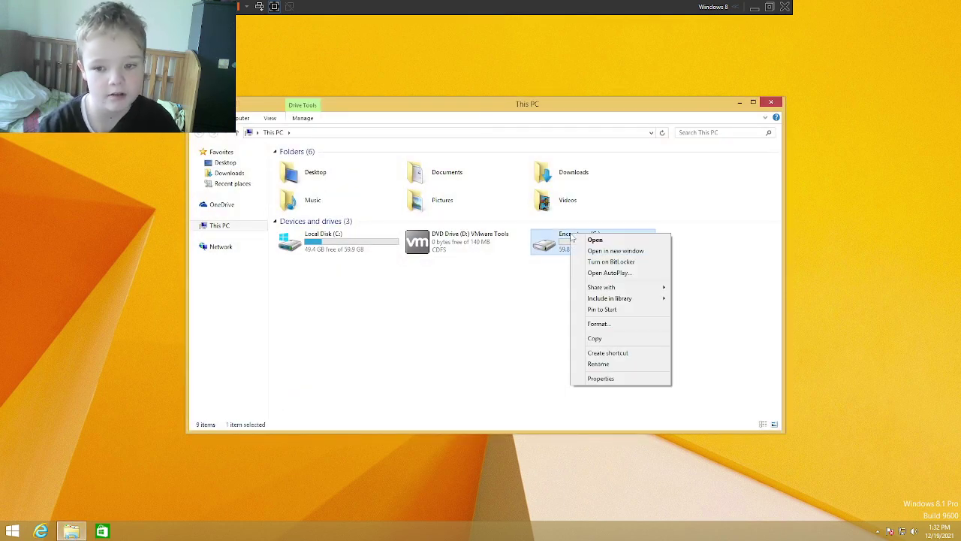
{"action": "left_click", "coordinate": [610, 262]}
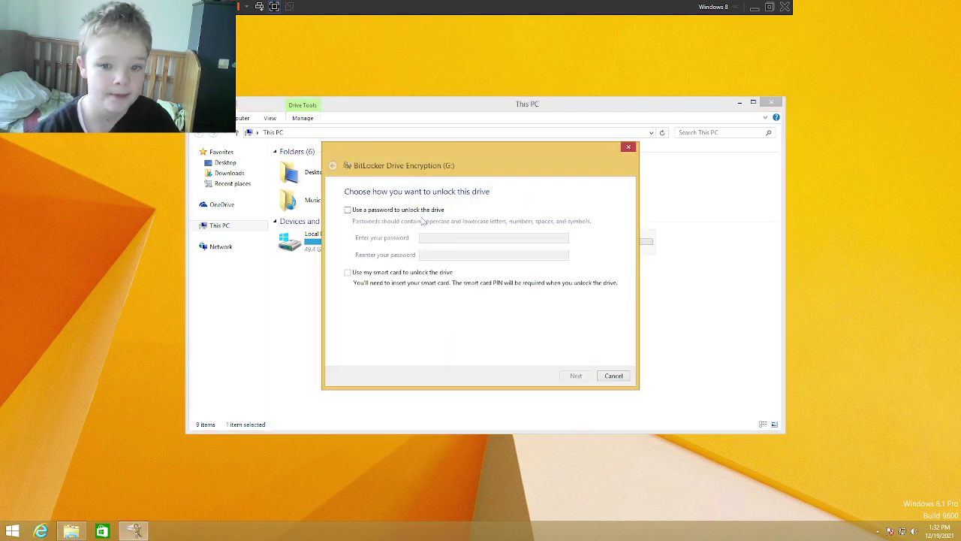
Step: Choose password unlock, then enter and confirm the drive password
{"action": "left_click", "coordinate": [359, 210]}
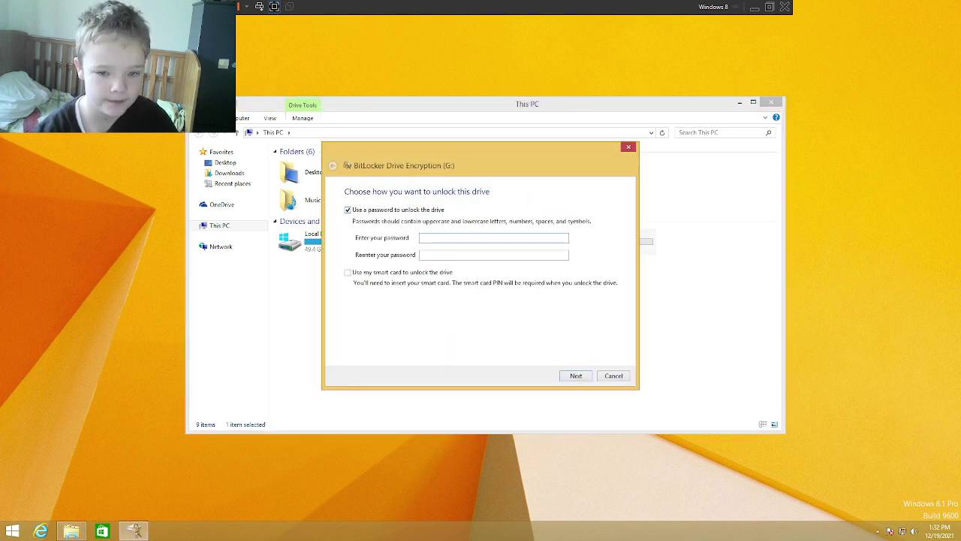
{"action": "type", "text": "1234"}
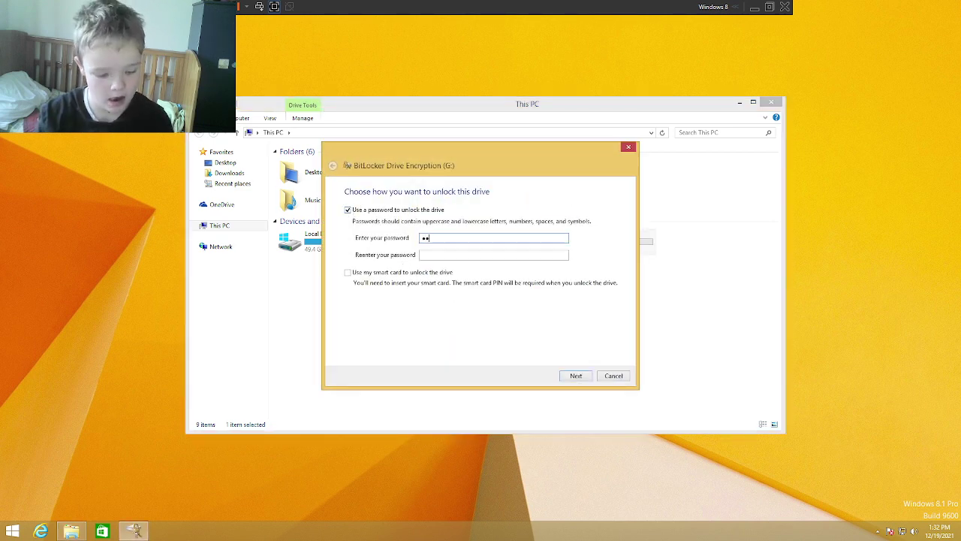
{"action": "type", "text": "5678"}
{"action": "key", "text": "Tab"}
{"action": "type", "text": "1234"}
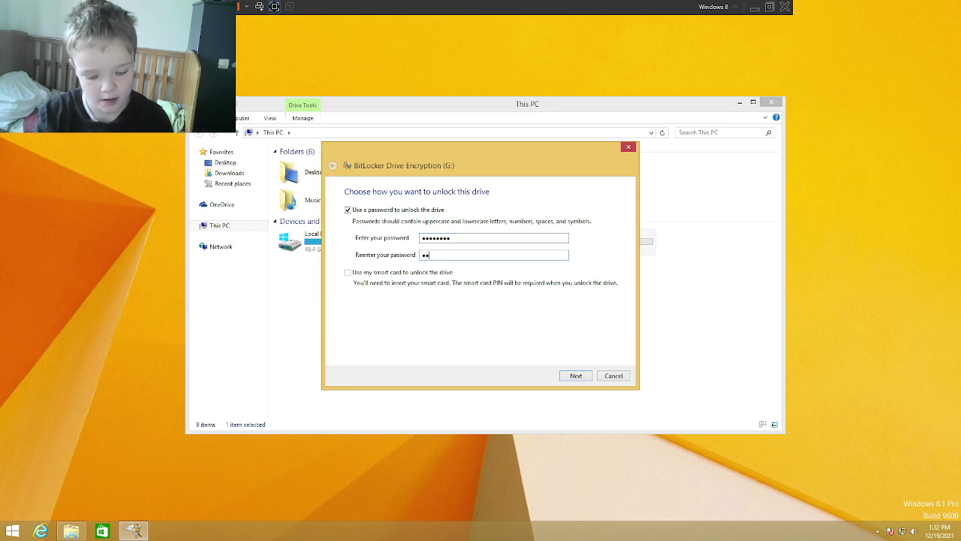
{"action": "type", "text": "5678"}
{"action": "key", "text": "Return"}
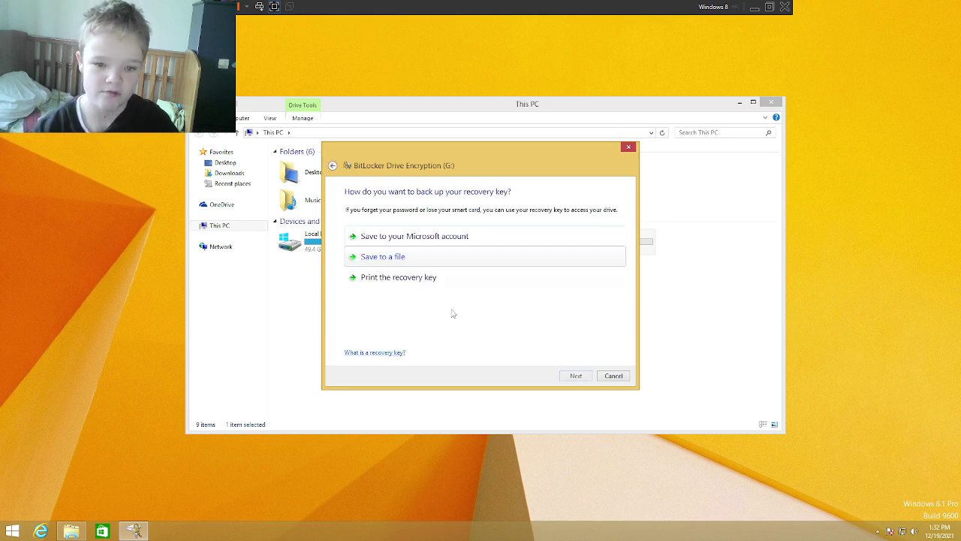
Step: Save the recovery key as 'G drive bitlocker recovery key' in OneDrive Documents
{"action": "left_click", "coordinate": [414, 259]}
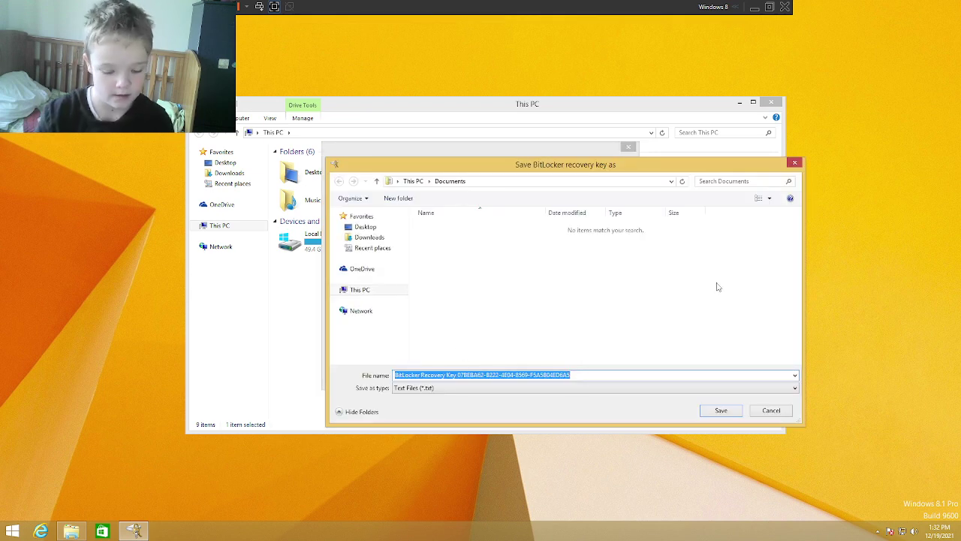
{"action": "type", "text": "G drive bitlocker"}
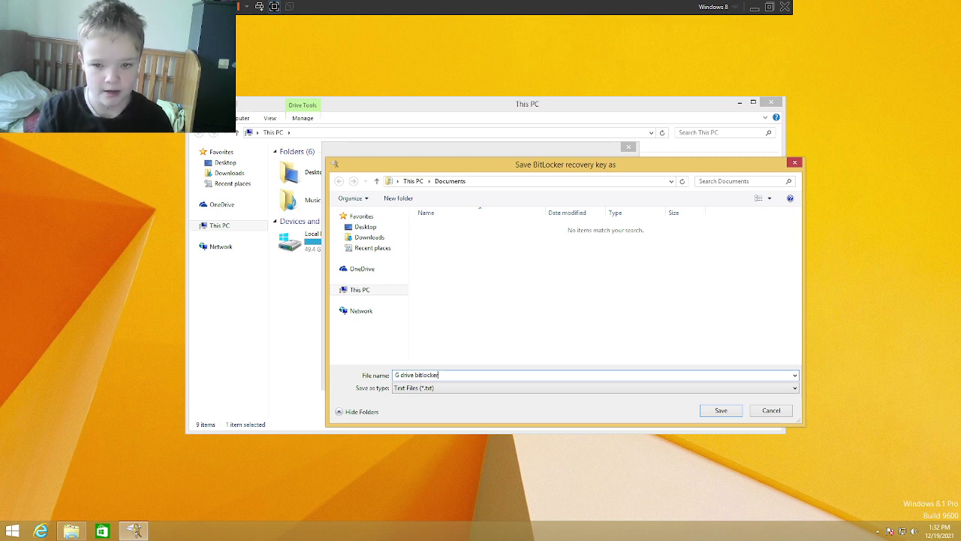
{"action": "type", "text": "recovery key"}
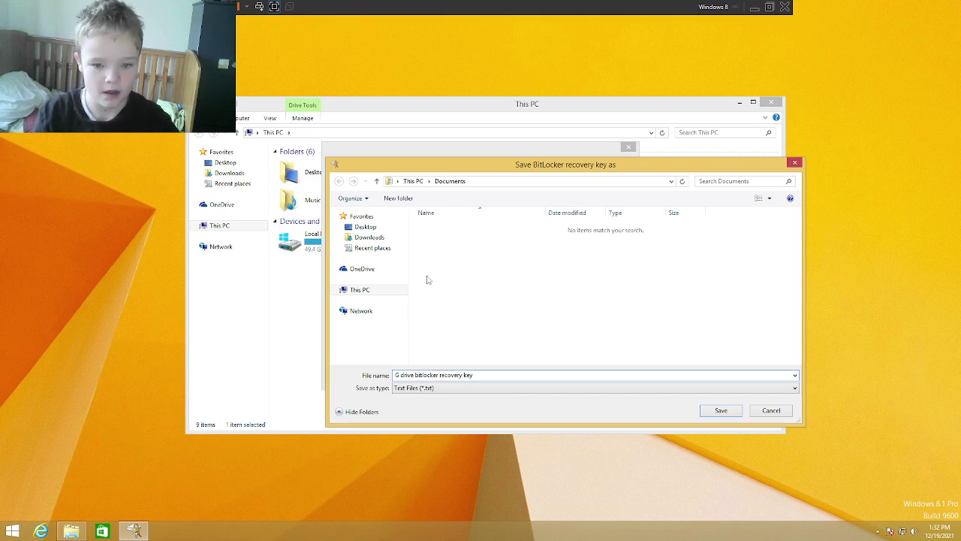
{"action": "left_click", "coordinate": [364, 268]}
{"action": "double_click", "coordinate": [442, 226]}
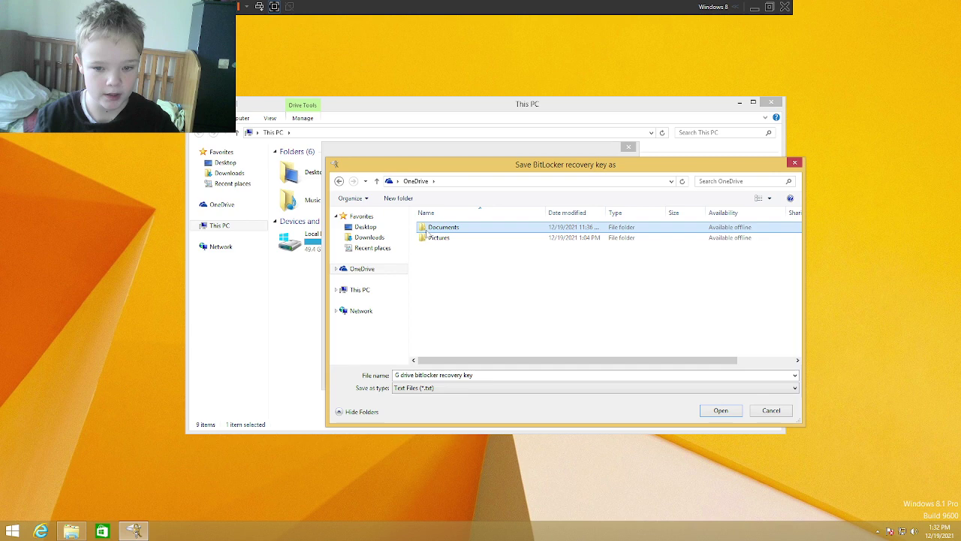
{"action": "left_click", "coordinate": [723, 410]}
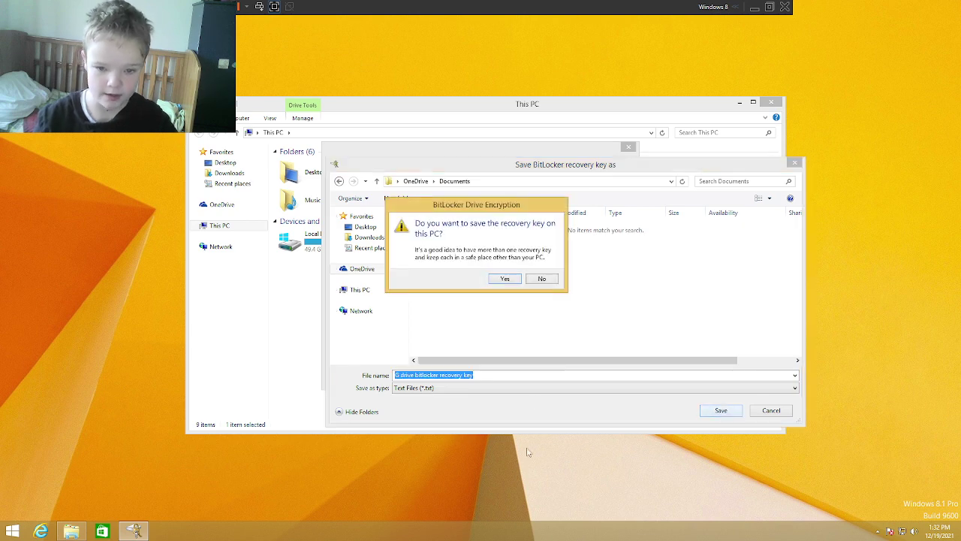
{"action": "left_click", "coordinate": [505, 279]}
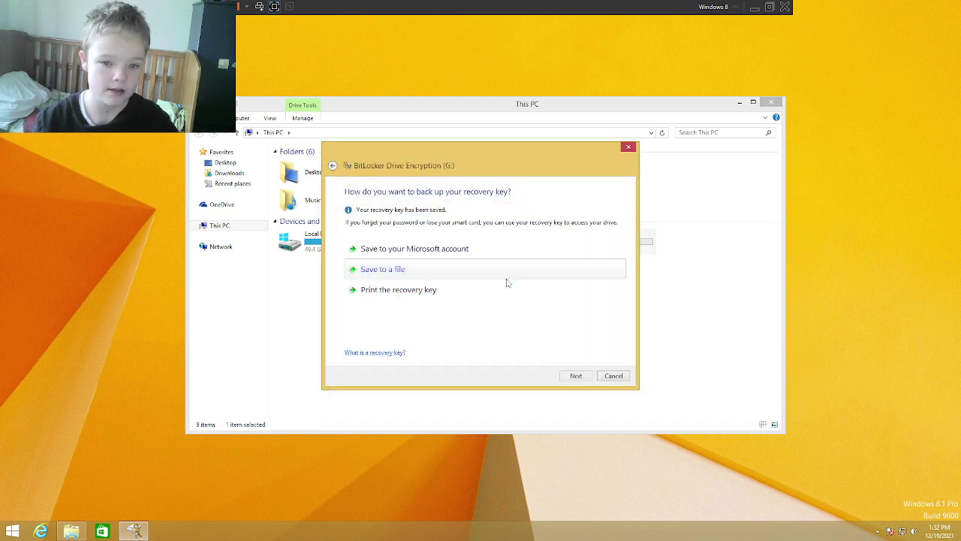
Step: Keep Encrypt entire drive and start encrypting drive G:
{"action": "left_click", "coordinate": [576, 376]}
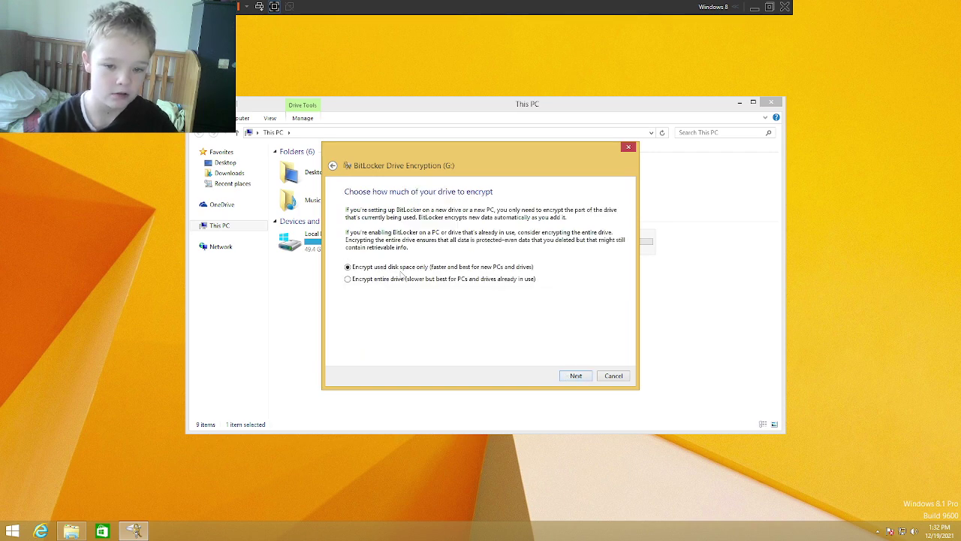
{"action": "left_click", "coordinate": [576, 375]}
{"action": "left_click", "coordinate": [575, 376]}
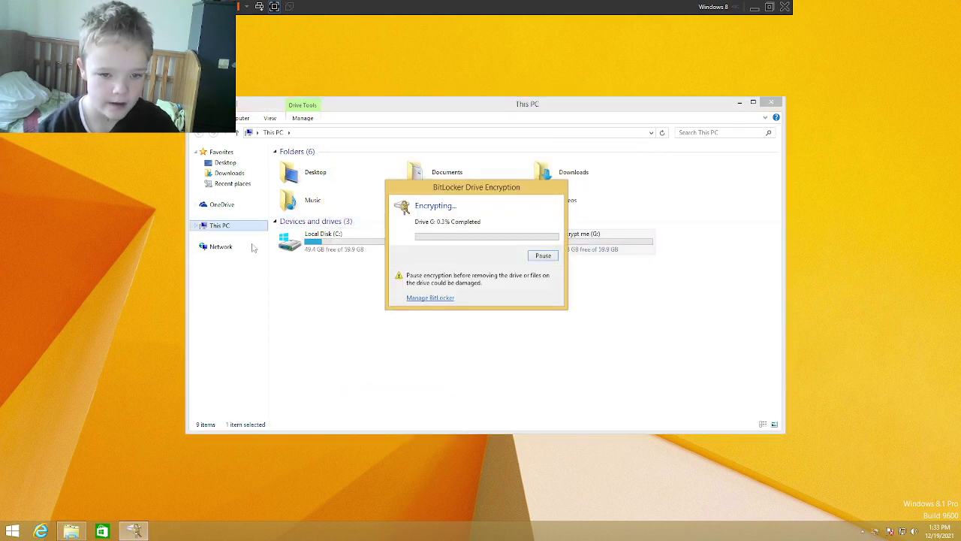
Step: Open the G drive bitlocker recovery key file from OneDrive Documents, read it, and close Notepad
{"action": "left_click", "coordinate": [221, 204]}
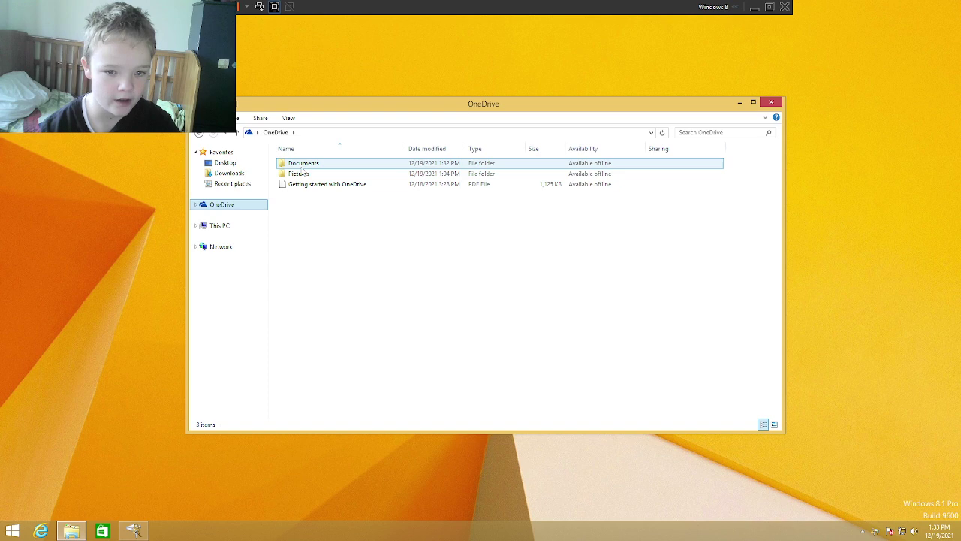
{"action": "double_click", "coordinate": [303, 163]}
{"action": "double_click", "coordinate": [304, 164]}
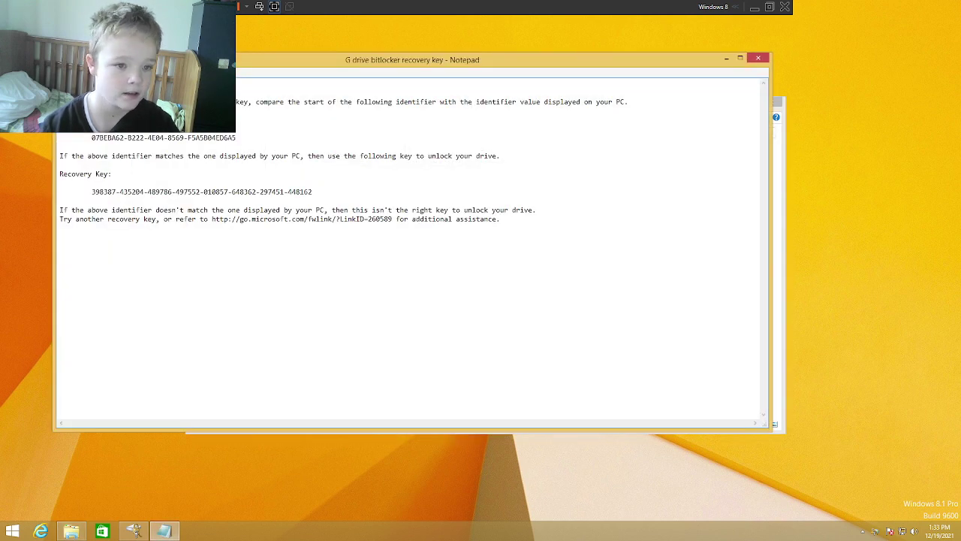
{"action": "left_click_drag", "start_coordinate": [60, 101], "coordinate": [629, 101]}
{"action": "left_click", "coordinate": [629, 102]}
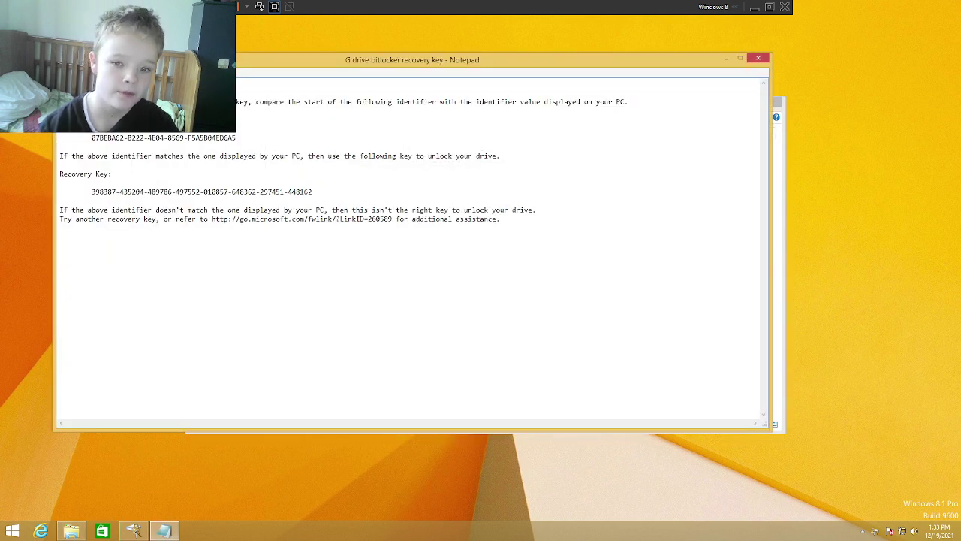
{"action": "left_click_drag", "start_coordinate": [92, 137], "coordinate": [279, 155]}
{"action": "left_click", "coordinate": [59, 182]}
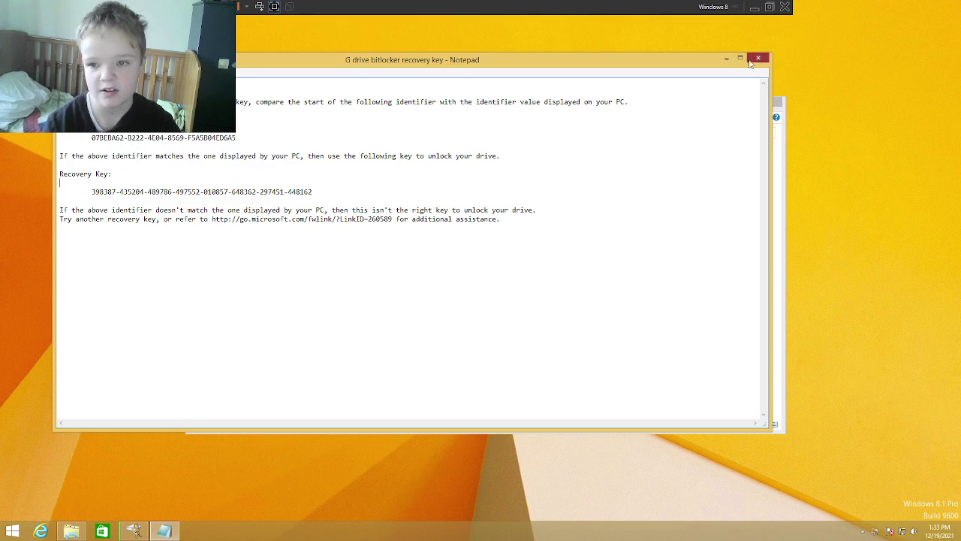
{"action": "left_click", "coordinate": [758, 58]}
Step: Open This PC, pause and resume the G: encryption, then close the Explorer window
{"action": "left_click", "coordinate": [284, 137]}
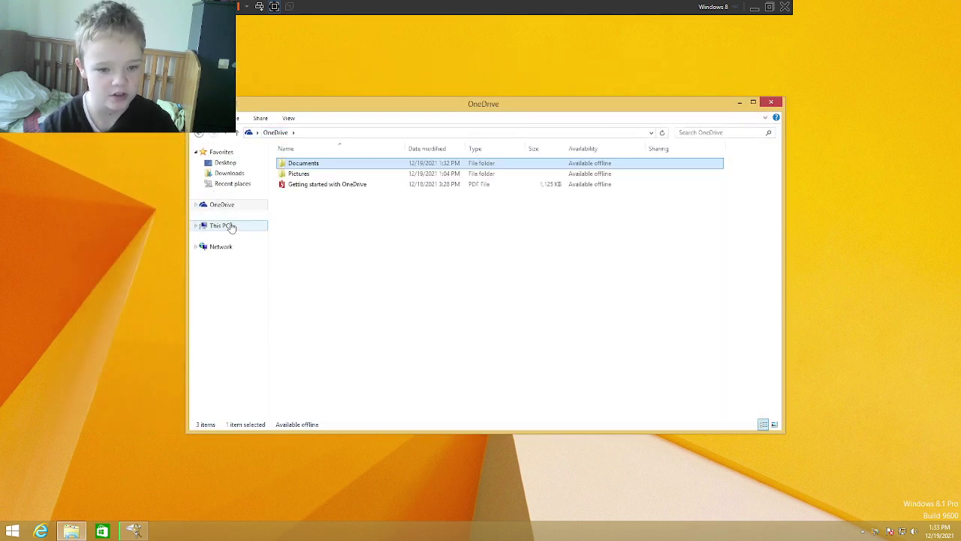
{"action": "left_click", "coordinate": [222, 226]}
{"action": "left_click", "coordinate": [128, 533]}
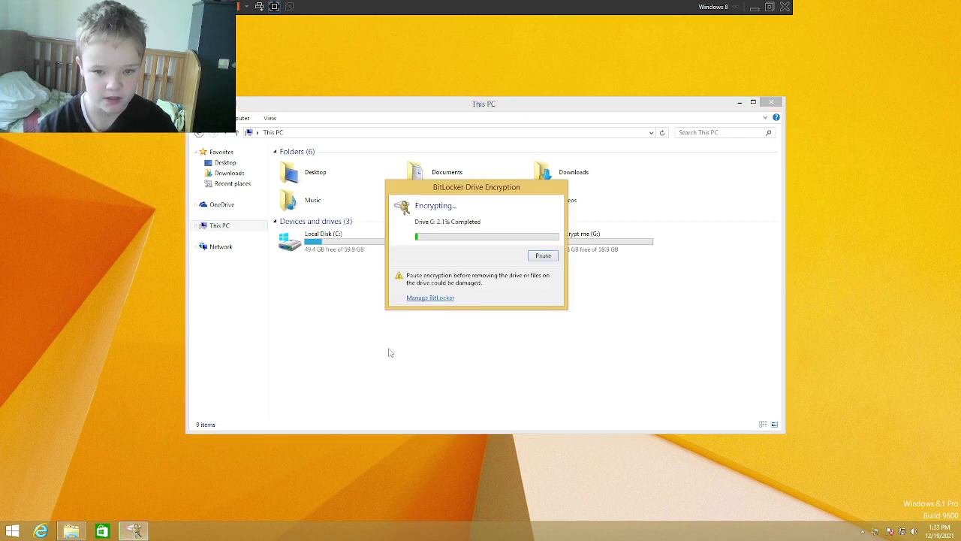
{"action": "left_click", "coordinate": [537, 259]}
{"action": "left_click", "coordinate": [540, 256]}
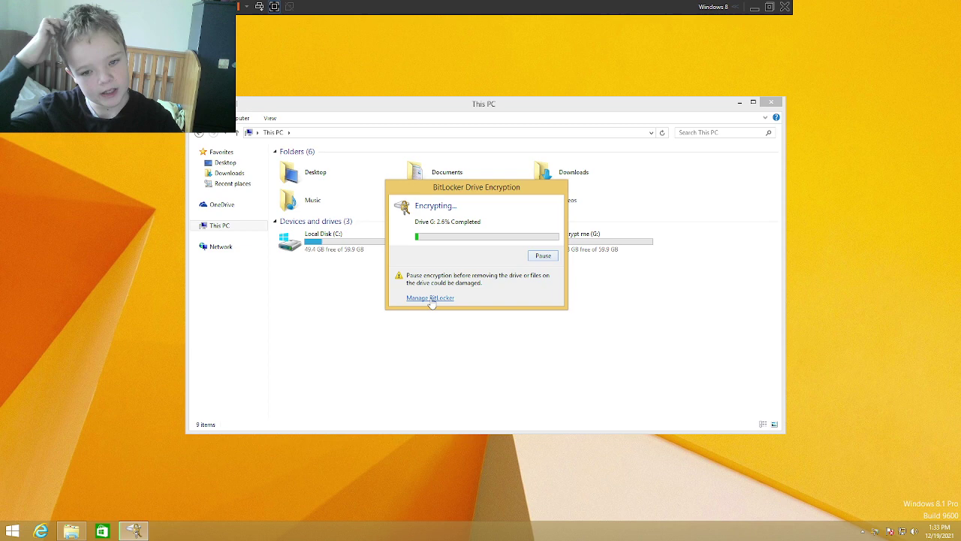
{"action": "left_click", "coordinate": [488, 385]}
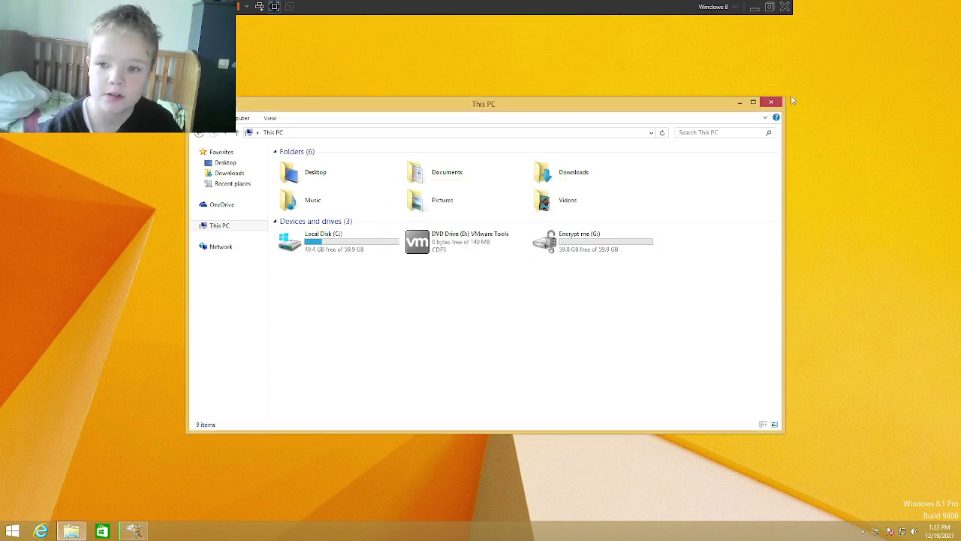
{"action": "left_click", "coordinate": [771, 105]}
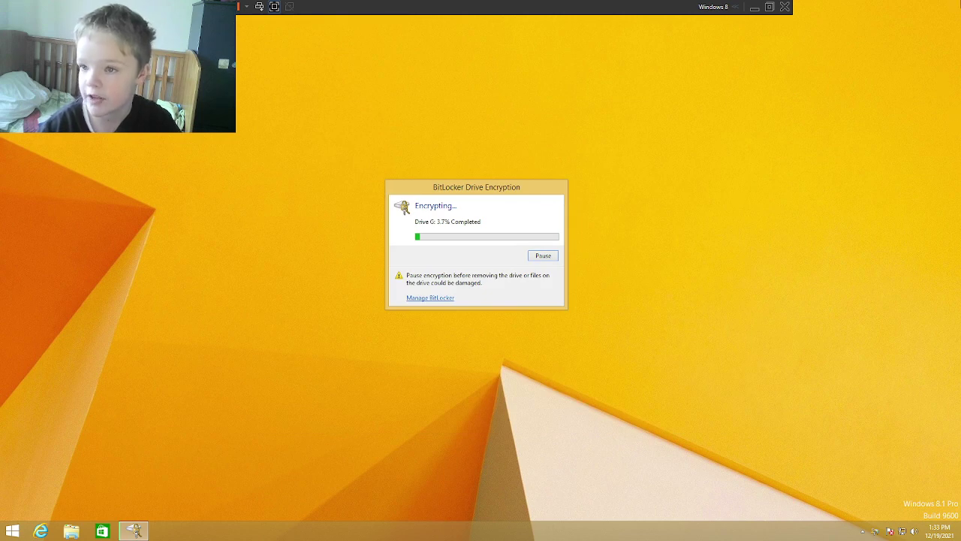
Step: Search for 'calc' from the Search charm and launch Calculator
{"action": "mouse_move", "coordinate": [960, 2]}
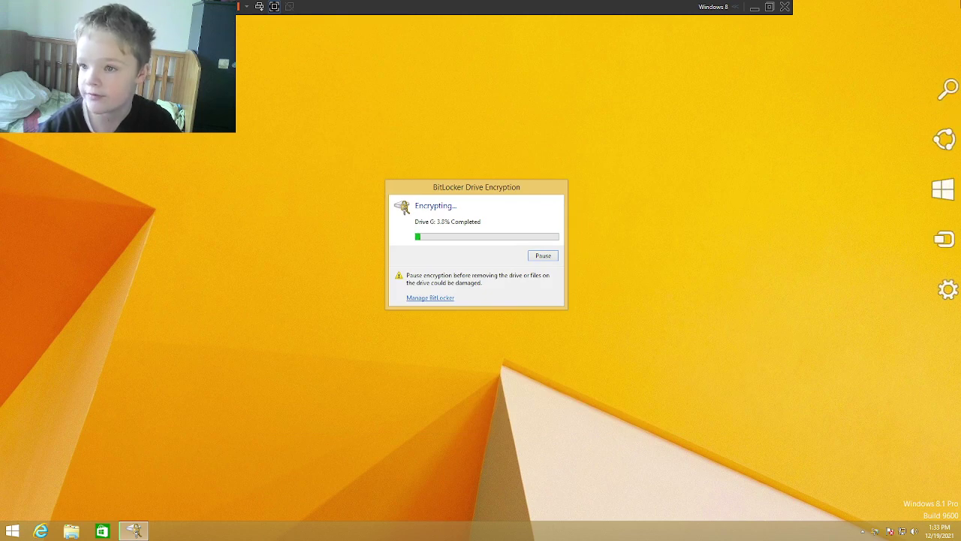
{"action": "left_click", "coordinate": [945, 93]}
{"action": "type", "text": "c"}
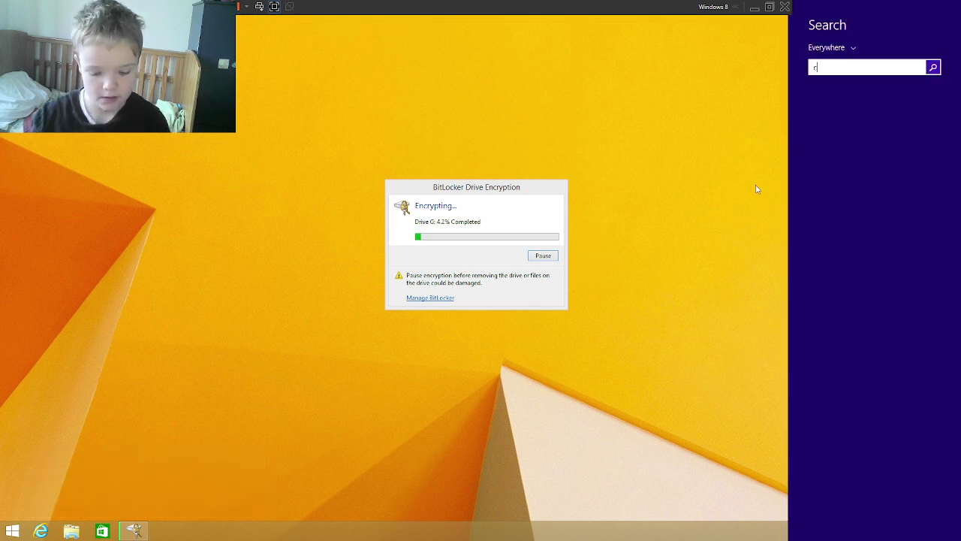
{"action": "type", "text": "alculator"}
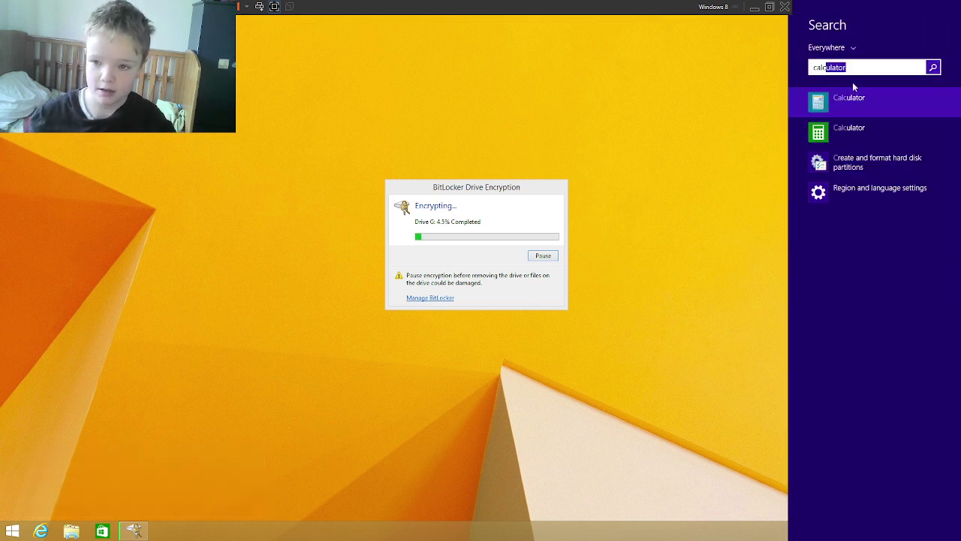
{"action": "left_click", "coordinate": [853, 98]}
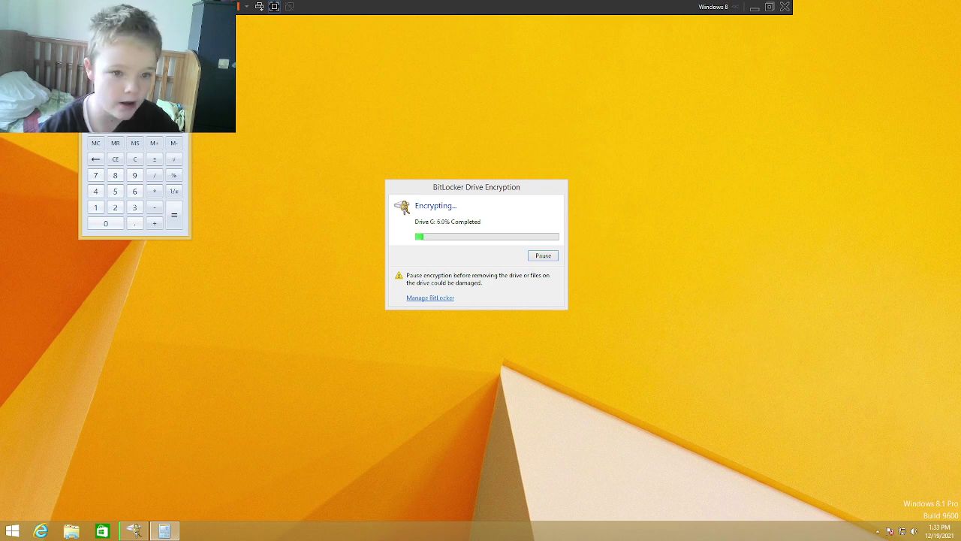
Step: Close Calculator, run winver to view the Windows version, dismiss it, and open Start
{"action": "key", "text": "alt+F4"}
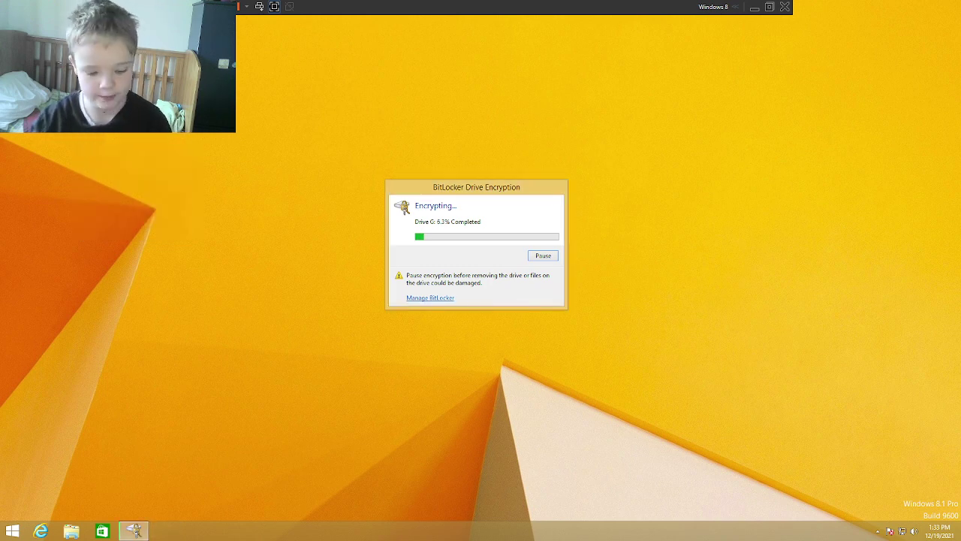
{"action": "key", "text": "super+r"}
{"action": "type", "text": "win"}
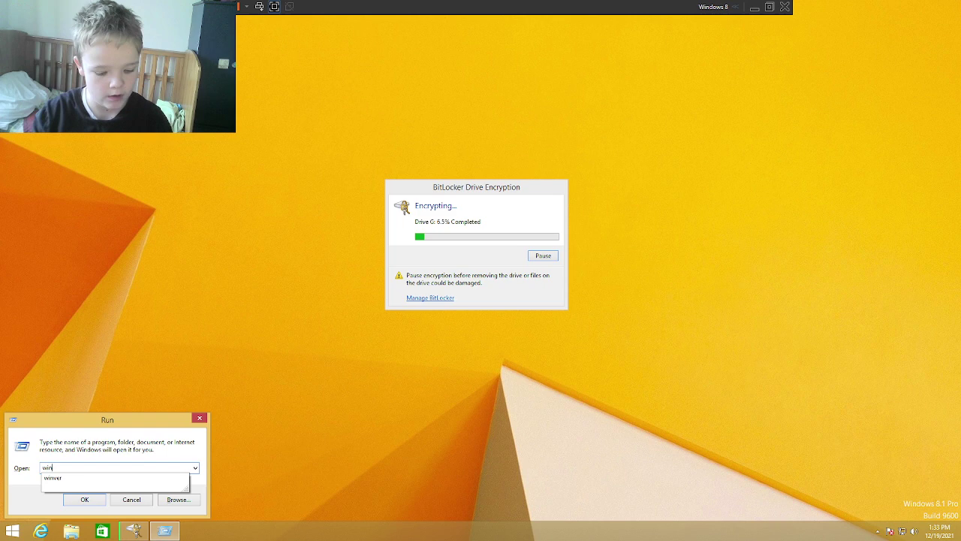
{"action": "type", "text": "ver"}
{"action": "key", "text": "Return"}
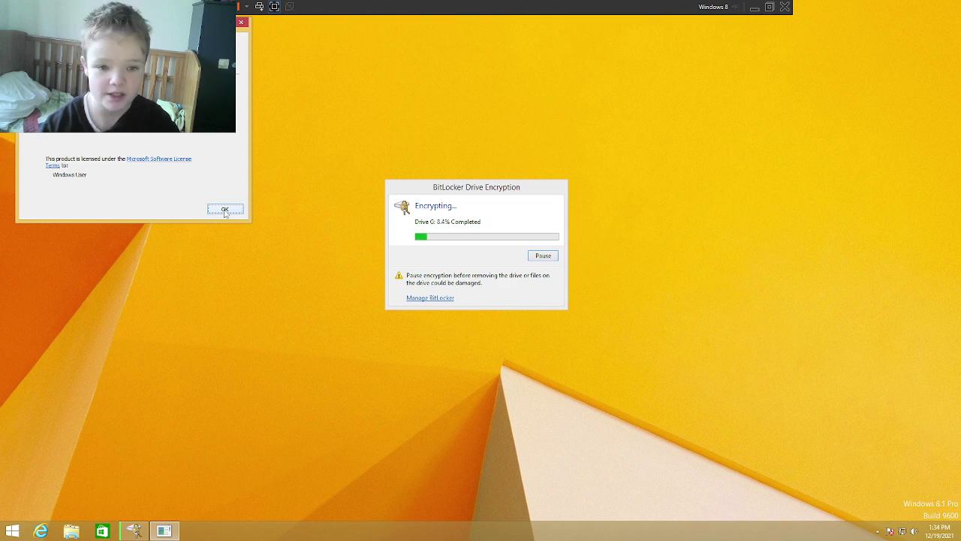
{"action": "left_click", "coordinate": [224, 210]}
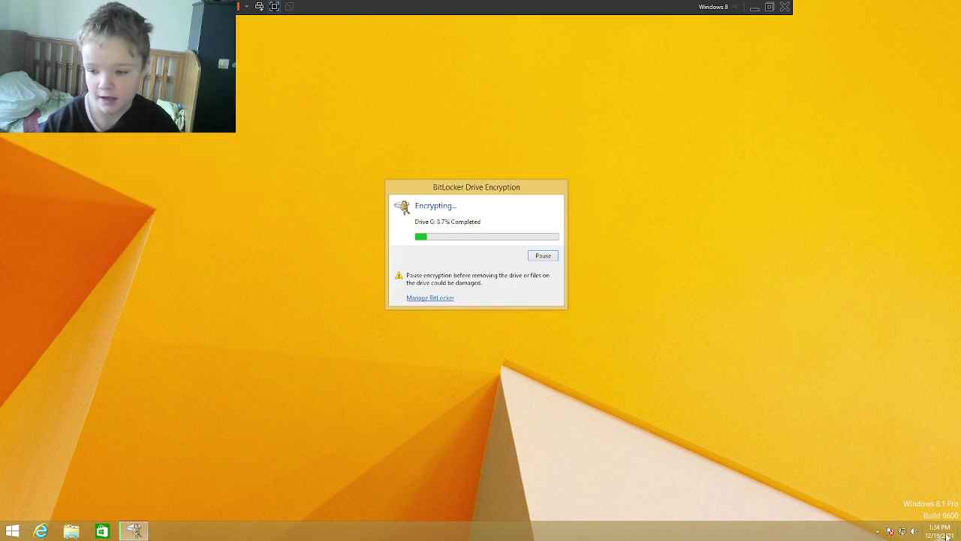
{"action": "mouse_move", "coordinate": [947, 536]}
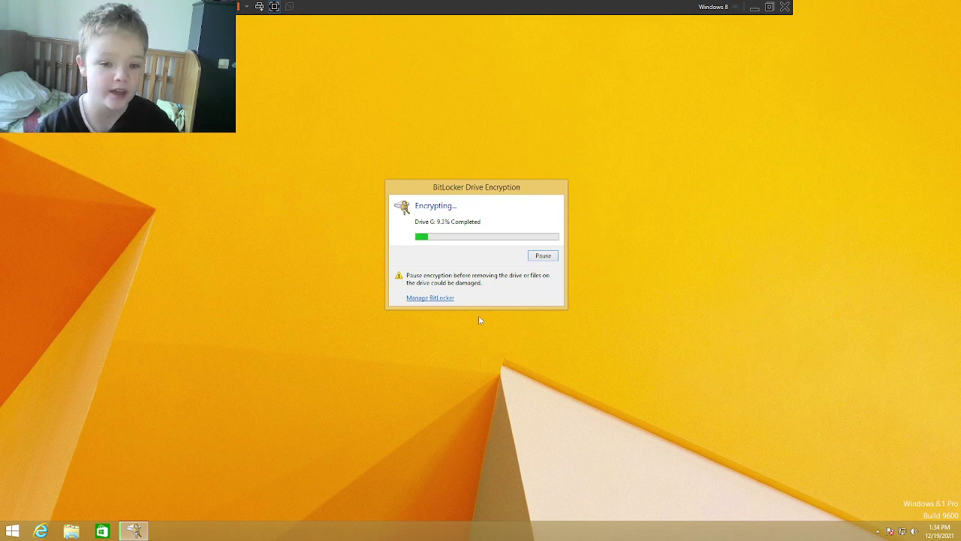
{"action": "left_click", "coordinate": [3, 532]}
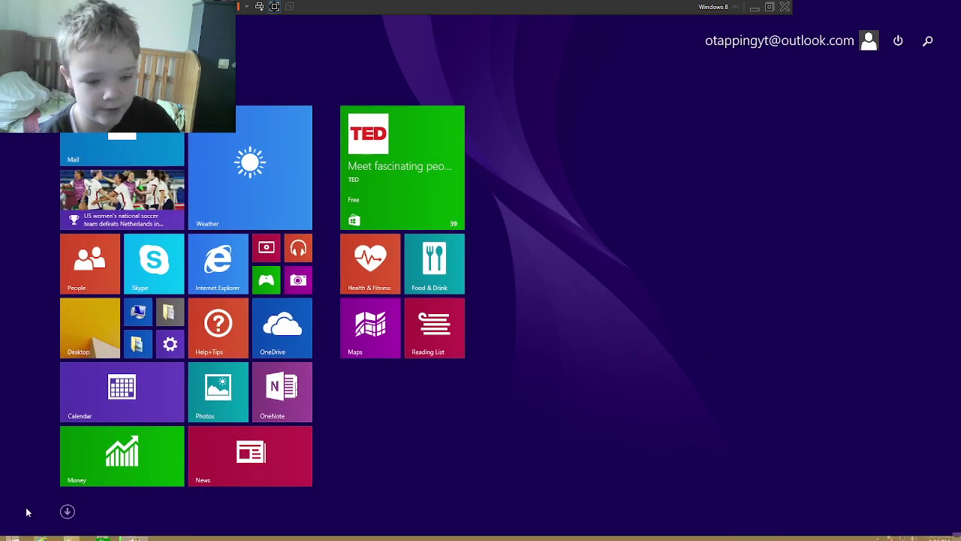
Step: Launch Simple Minesweeper from Apps, start an Easy 9x9 game, and uncover cells until hitting a mine
{"action": "left_click", "coordinate": [66, 513]}
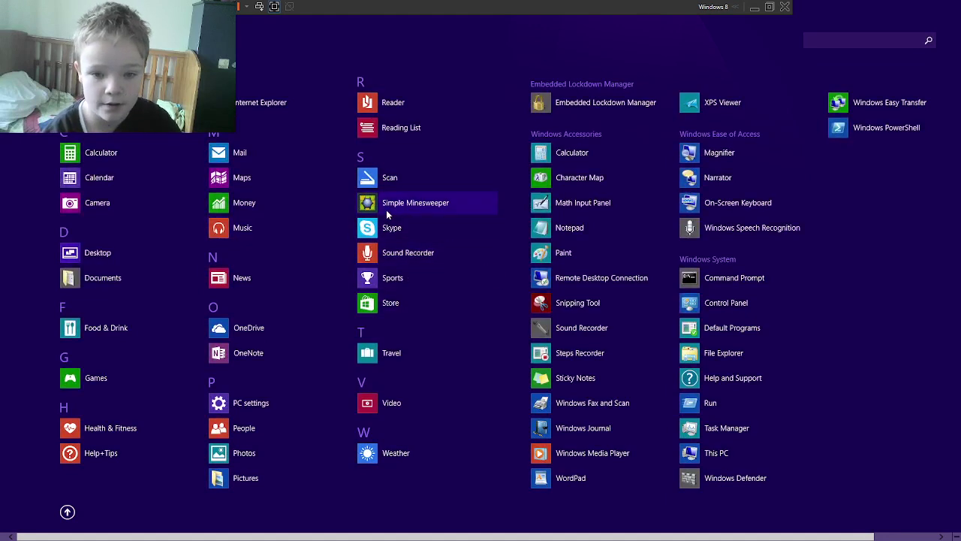
{"action": "left_click", "coordinate": [391, 212]}
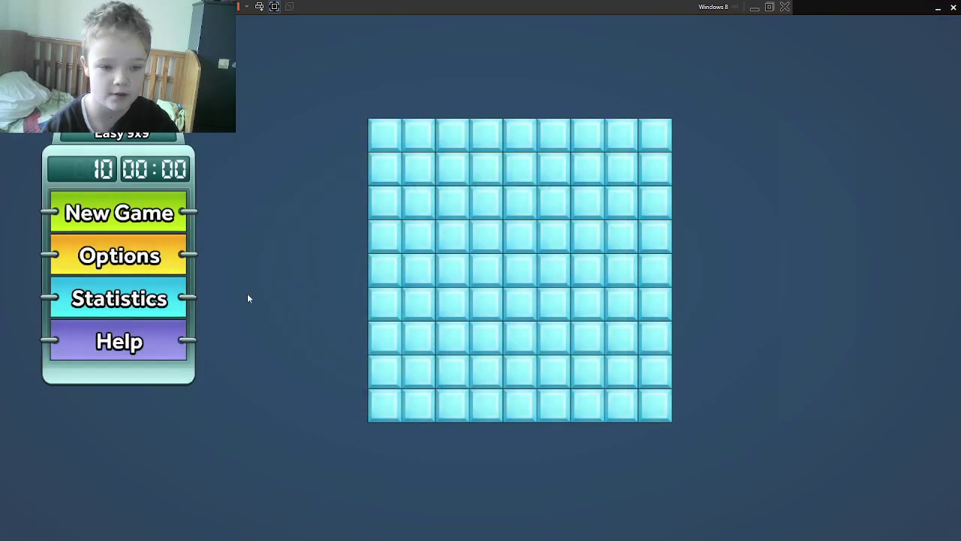
{"action": "left_click", "coordinate": [136, 223]}
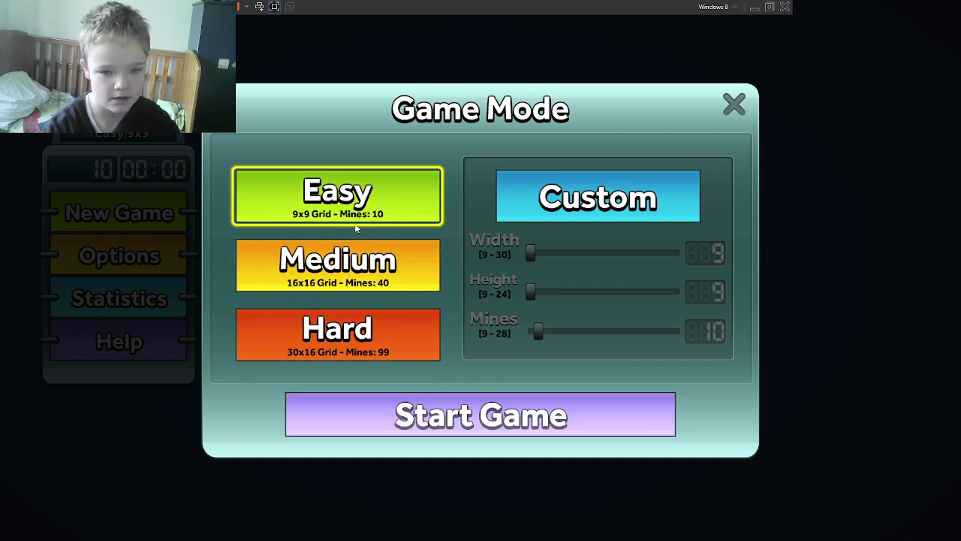
{"action": "left_click", "coordinate": [486, 432]}
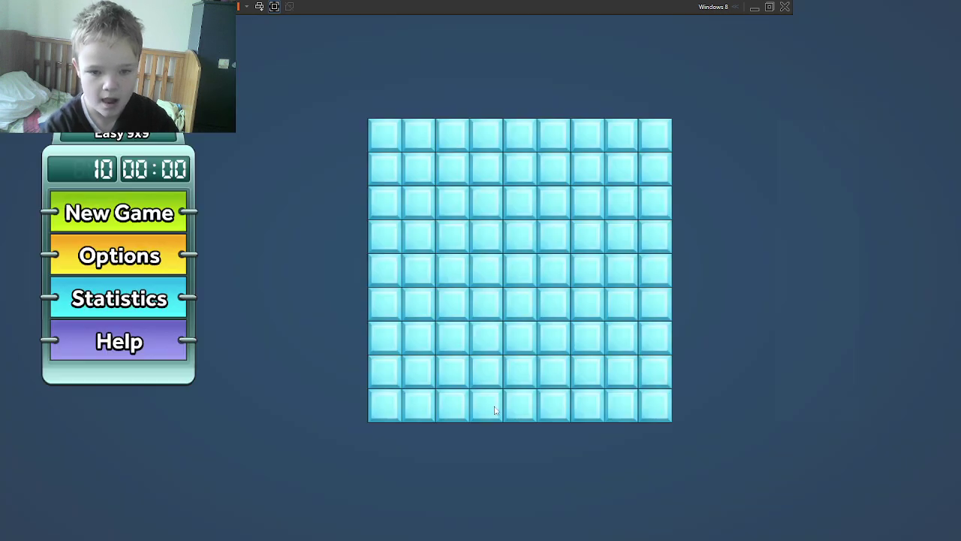
{"action": "left_click", "coordinate": [522, 269]}
{"action": "left_click", "coordinate": [631, 308]}
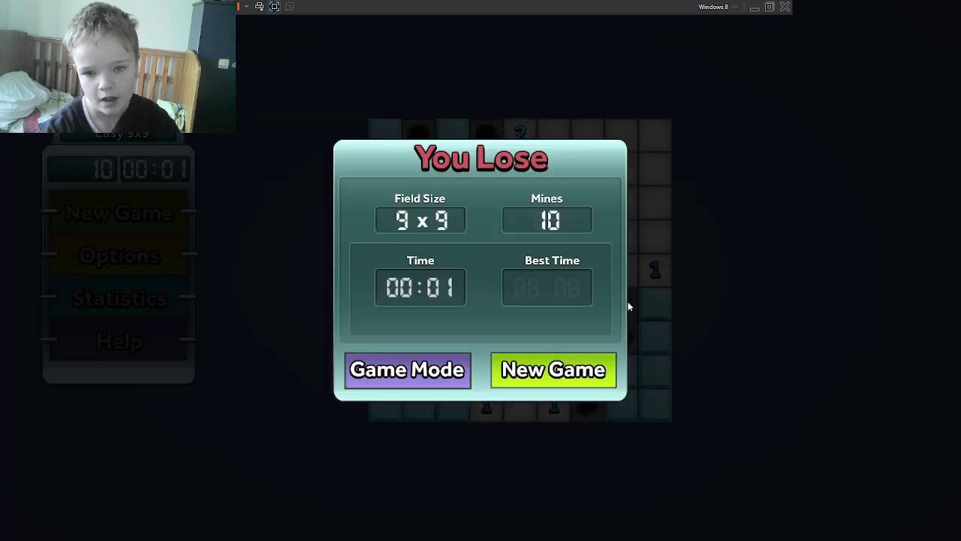
Step: Start a new custom 9x9 game with the minimum 9 mines
{"action": "left_click", "coordinate": [408, 369]}
{"action": "left_click", "coordinate": [571, 202]}
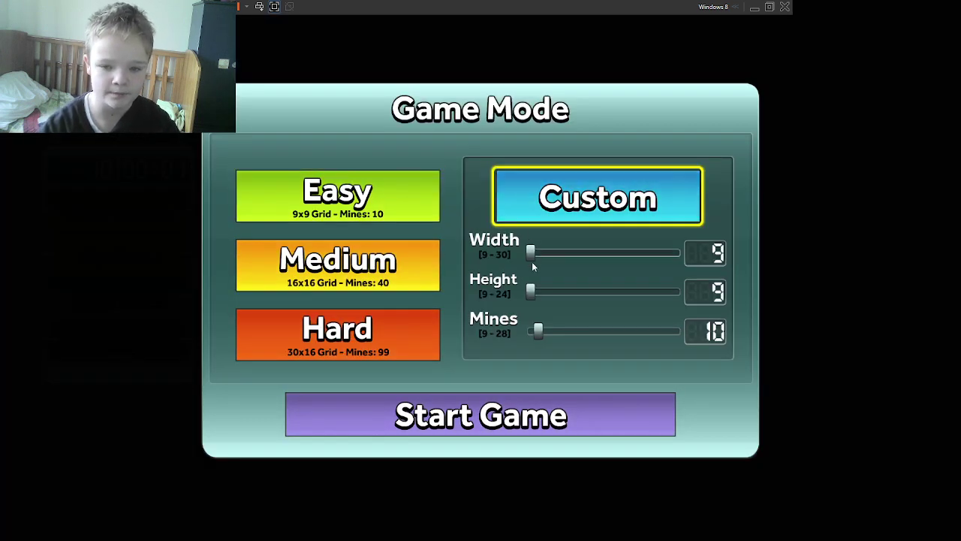
{"action": "left_click_drag", "start_coordinate": [538, 330], "coordinate": [531, 331]}
{"action": "left_click", "coordinate": [510, 426]}
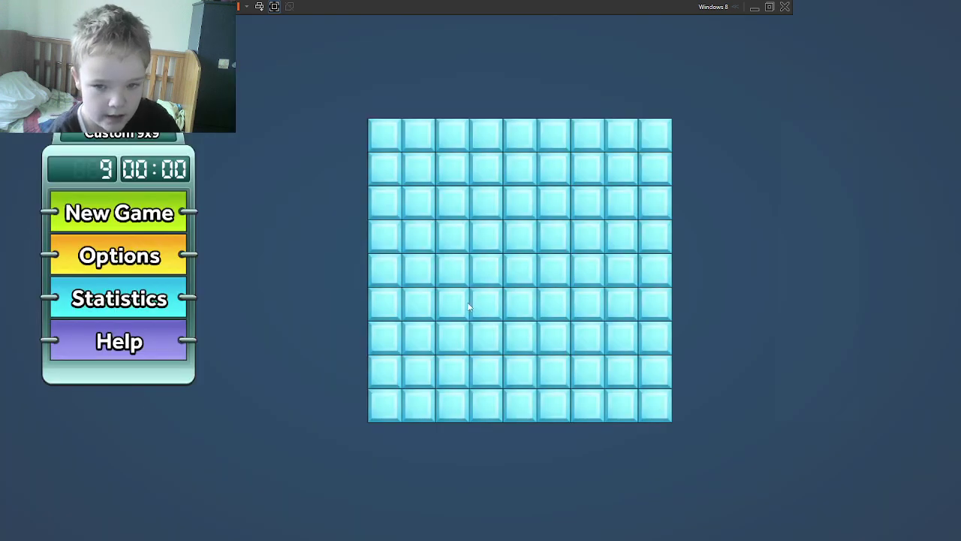
Step: Open the board and flag the suspected mines near the top-right corner
{"action": "left_click", "coordinate": [517, 283]}
{"action": "right_click", "coordinate": [621, 339]}
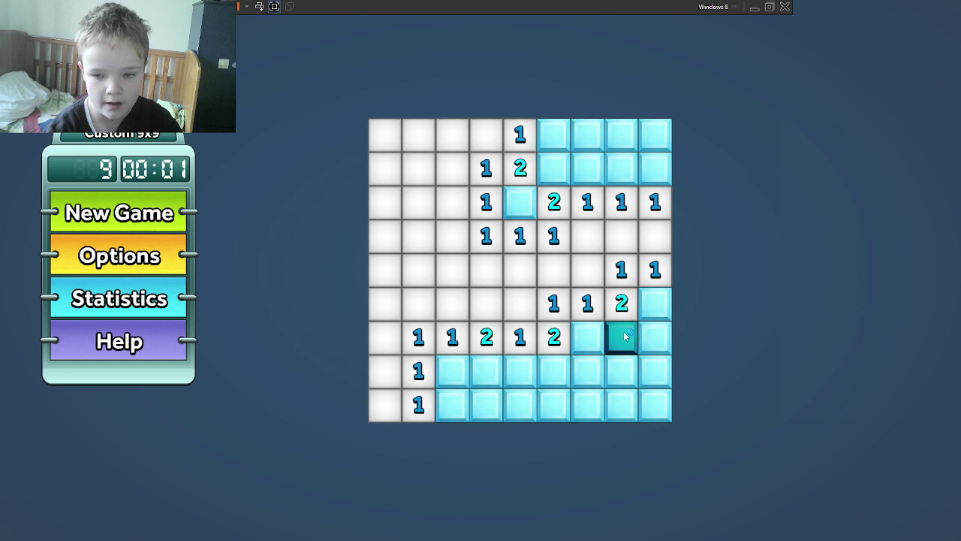
{"action": "right_click", "coordinate": [645, 343]}
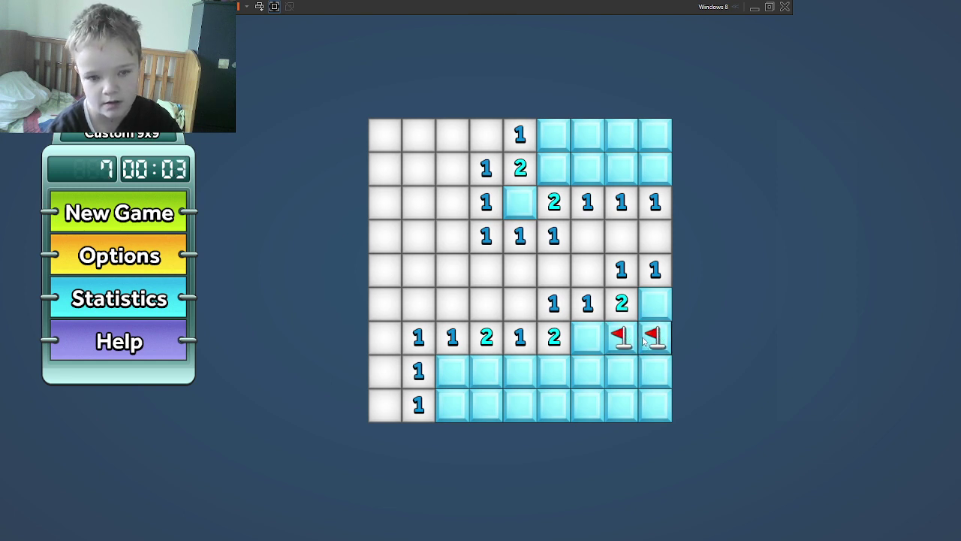
{"action": "left_click", "coordinate": [623, 136]}
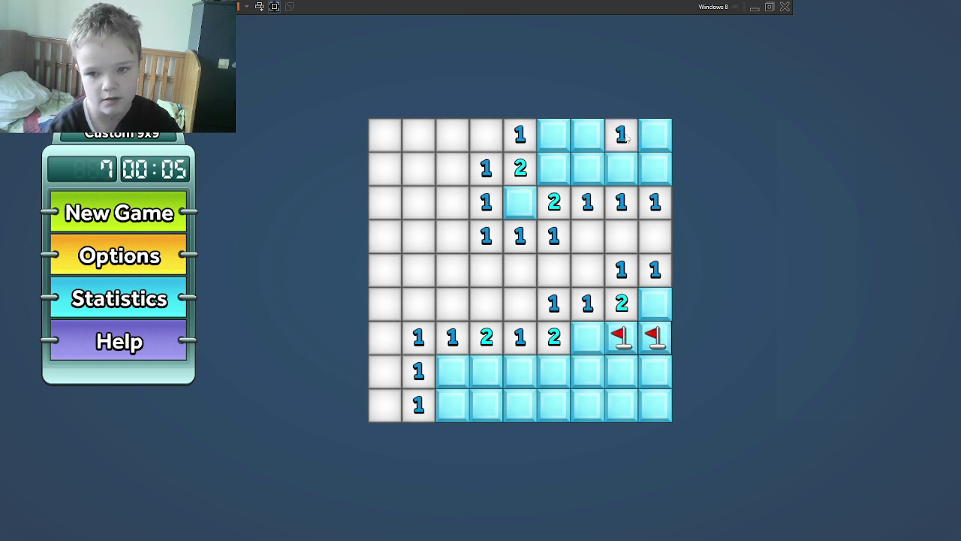
{"action": "left_click", "coordinate": [627, 156]}
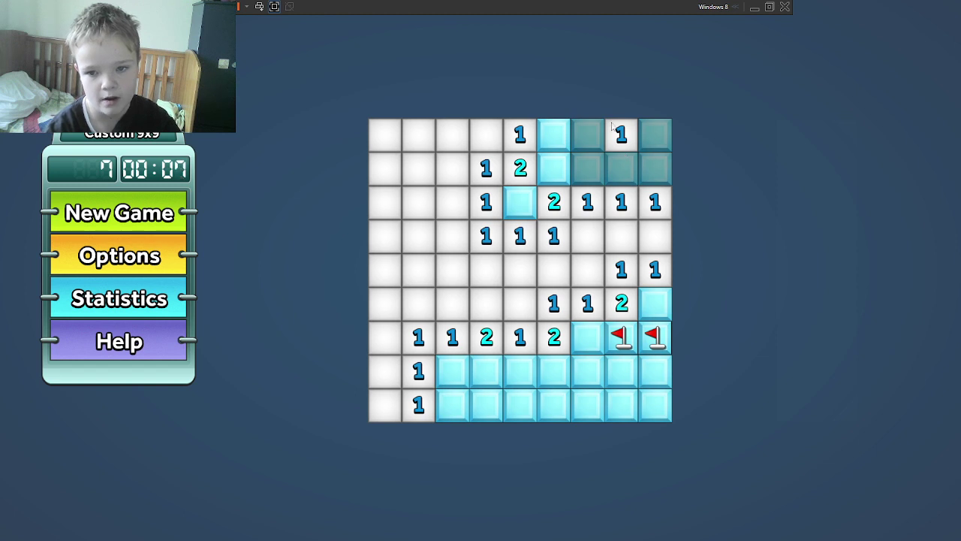
{"action": "right_click", "coordinate": [632, 169]}
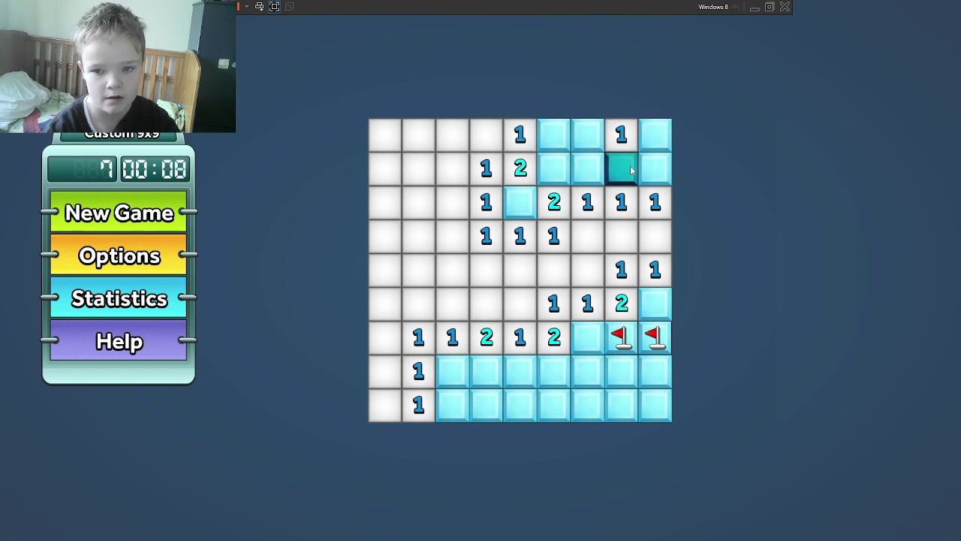
{"action": "left_click", "coordinate": [661, 135]}
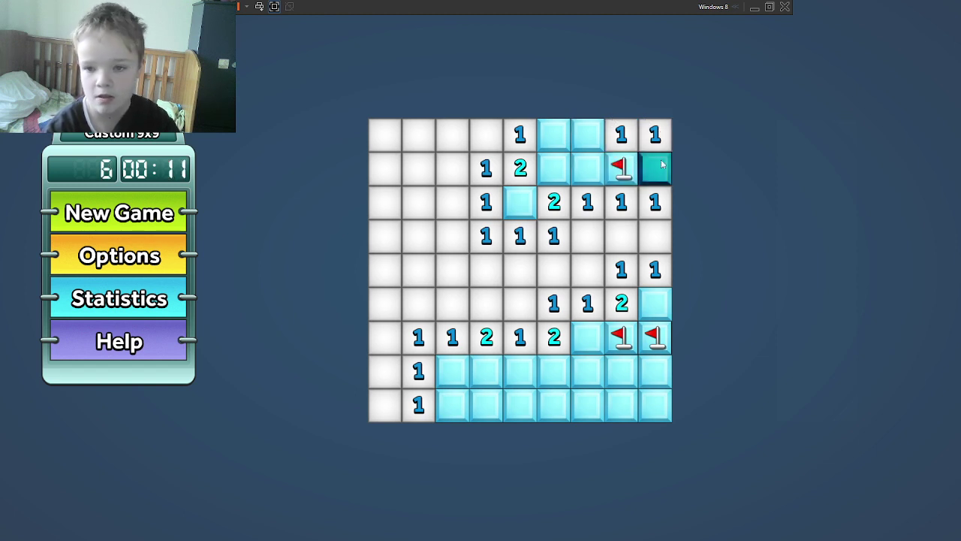
{"action": "right_click", "coordinate": [660, 167]}
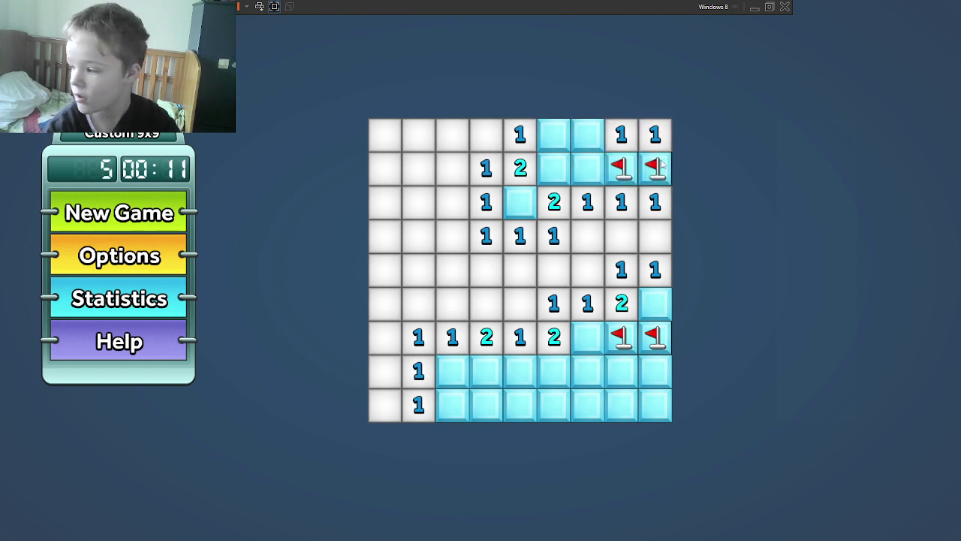
Step: Reveal and flag more top-row cells, then open a lower cell that holds a mine
{"action": "left_click", "coordinate": [589, 135]}
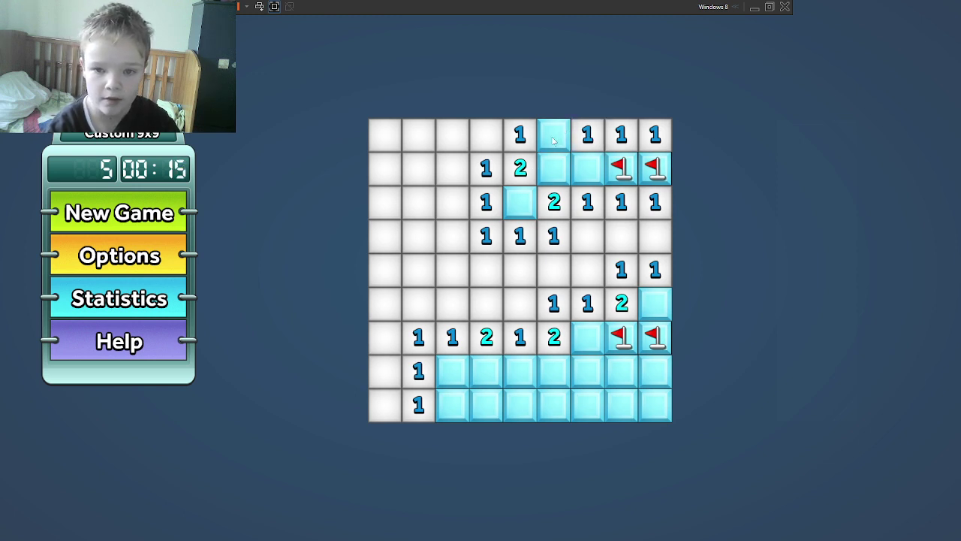
{"action": "left_click", "coordinate": [553, 140]}
{"action": "right_click", "coordinate": [557, 158]}
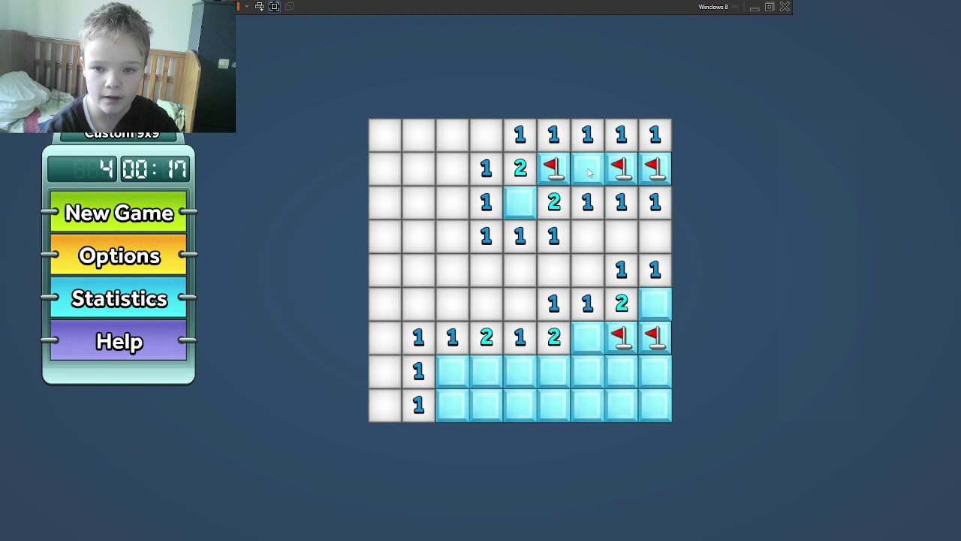
{"action": "left_click", "coordinate": [589, 172]}
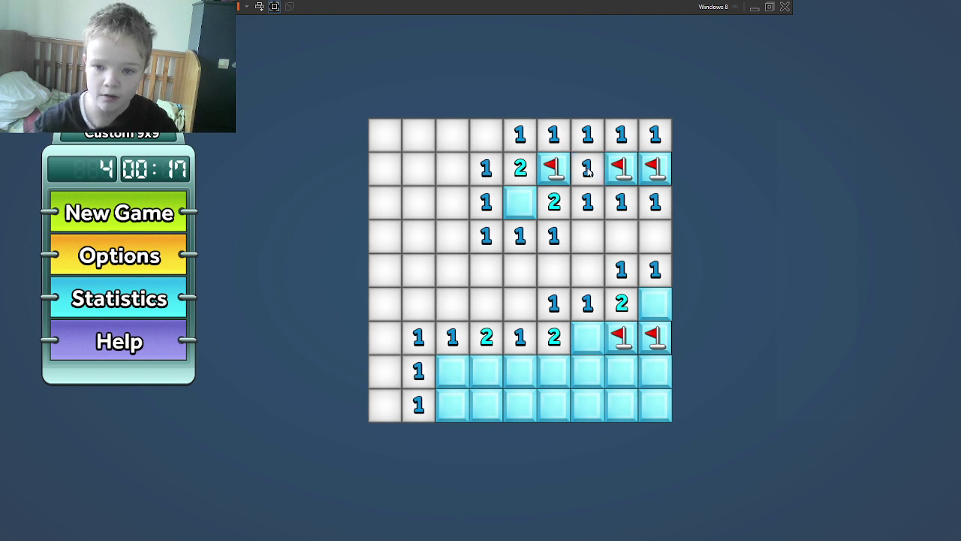
{"action": "right_click", "coordinate": [529, 206]}
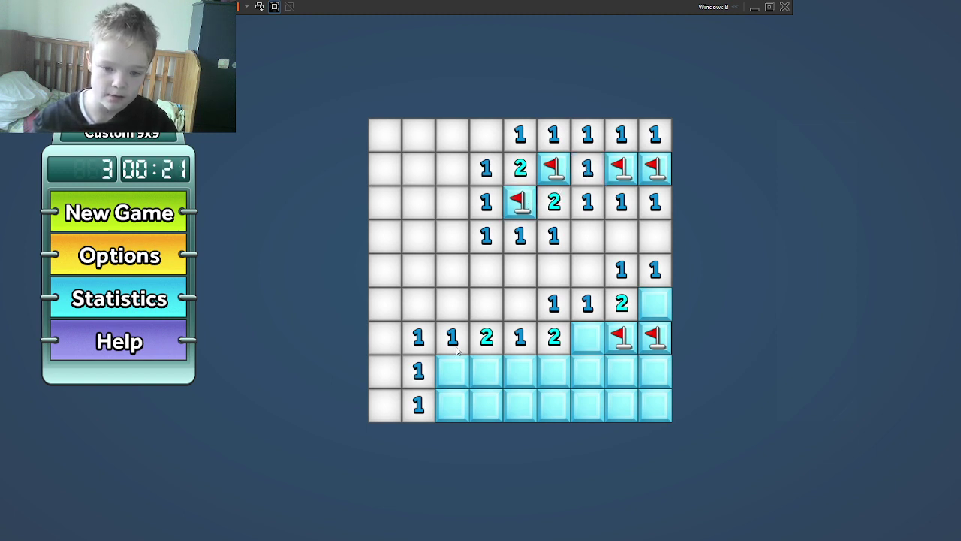
{"action": "left_click", "coordinate": [598, 364]}
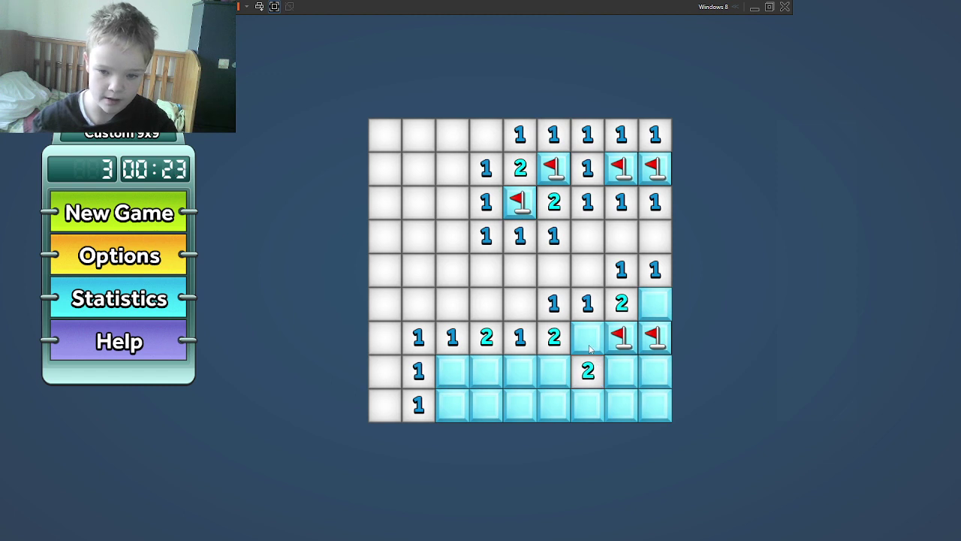
{"action": "left_click", "coordinate": [590, 348]}
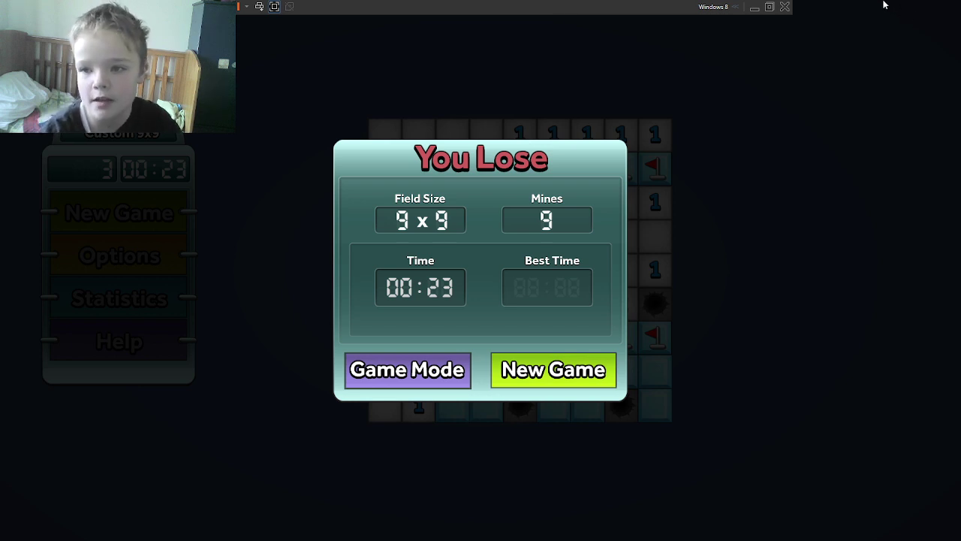
Step: Close Minesweeper, open Paint via Start search, and brush a freehand figure with head and hair
{"action": "left_click", "coordinate": [954, 6]}
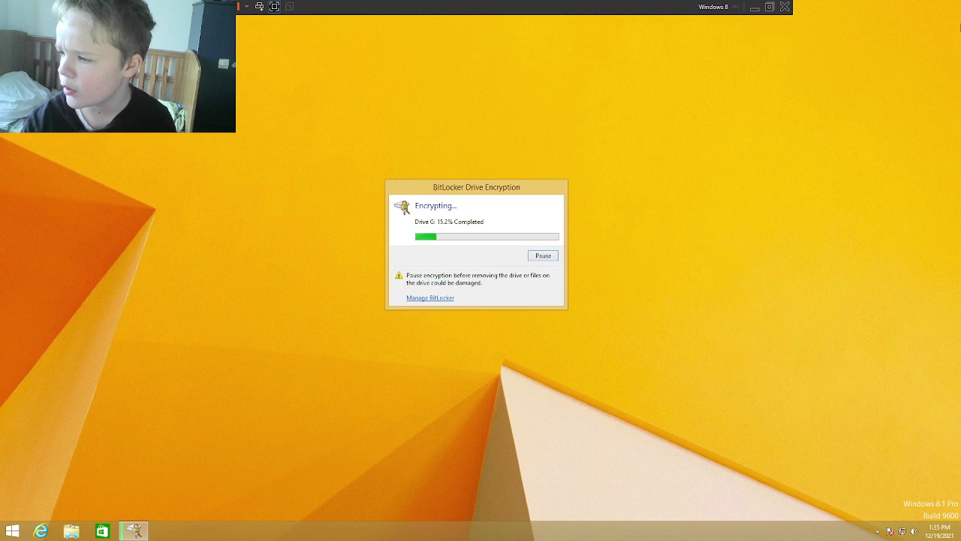
{"action": "key", "text": "super"}
{"action": "type", "text": "paint"}
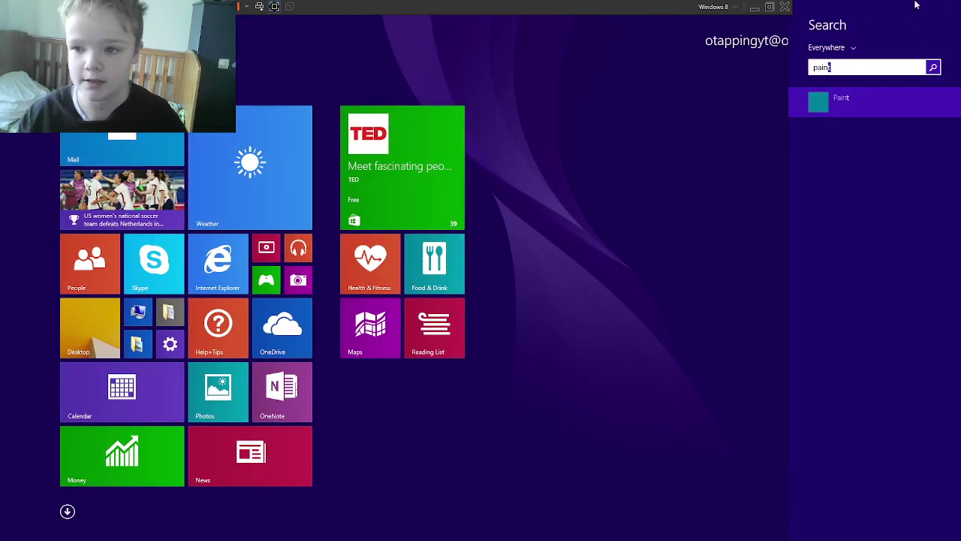
{"action": "key", "text": "super"}
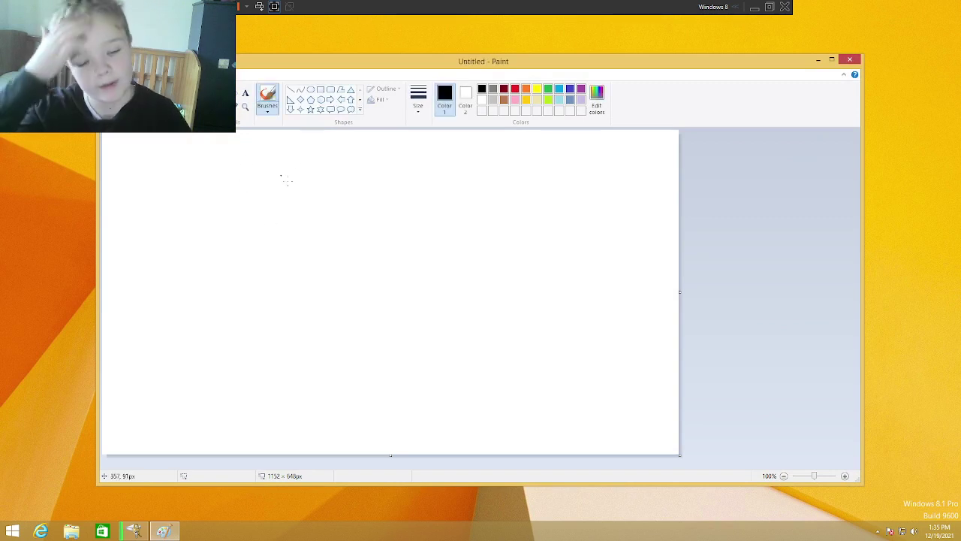
{"action": "mouse_move", "coordinate": [291, 208]}
{"action": "left_mouse_down"}
{"action": "mouse_move", "coordinate": [381, 326]}
{"action": "mouse_move", "coordinate": [284, 195]}
{"action": "left_mouse_up"}
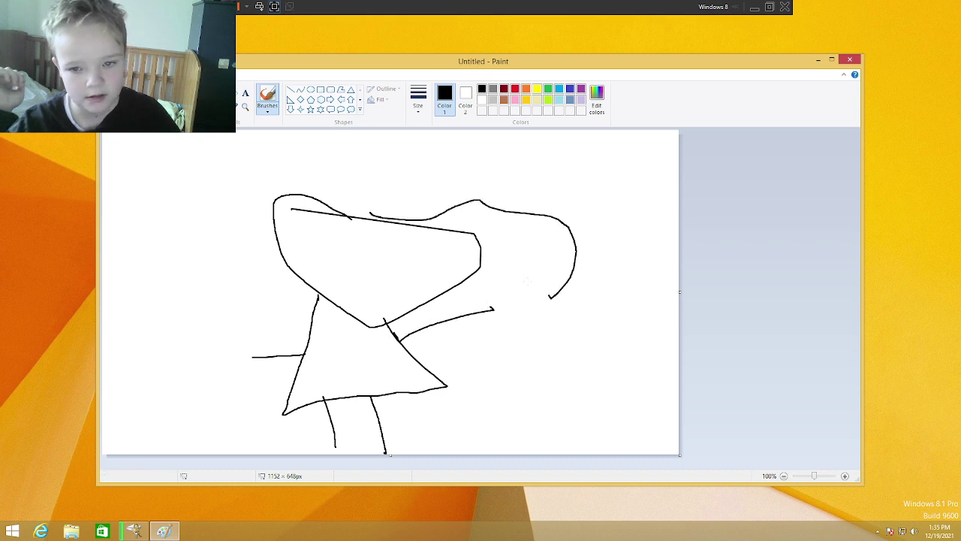
{"action": "mouse_move", "coordinate": [264, 182]}
{"action": "left_mouse_down"}
{"action": "mouse_move", "coordinate": [226, 275]}
{"action": "mouse_move", "coordinate": [327, 176]}
{"action": "left_mouse_up"}
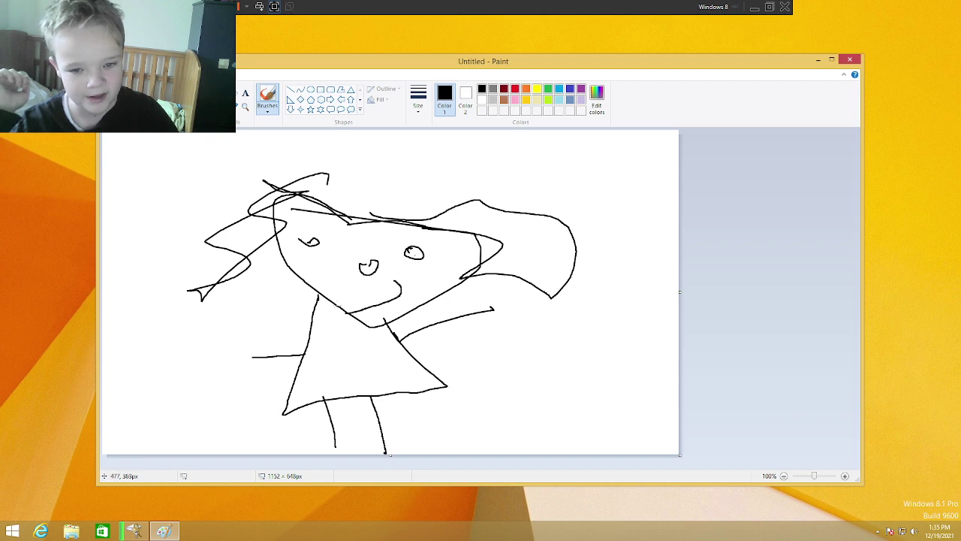
Step: Save the drawing as Picture in OneDrive Pictures and close Paint
{"action": "key", "text": "ctrl+s"}
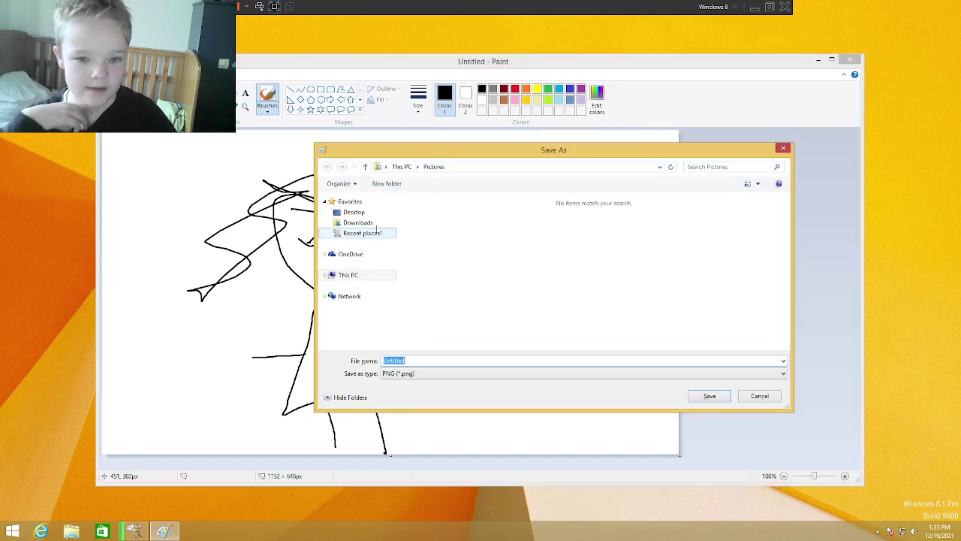
{"action": "left_click", "coordinate": [349, 254]}
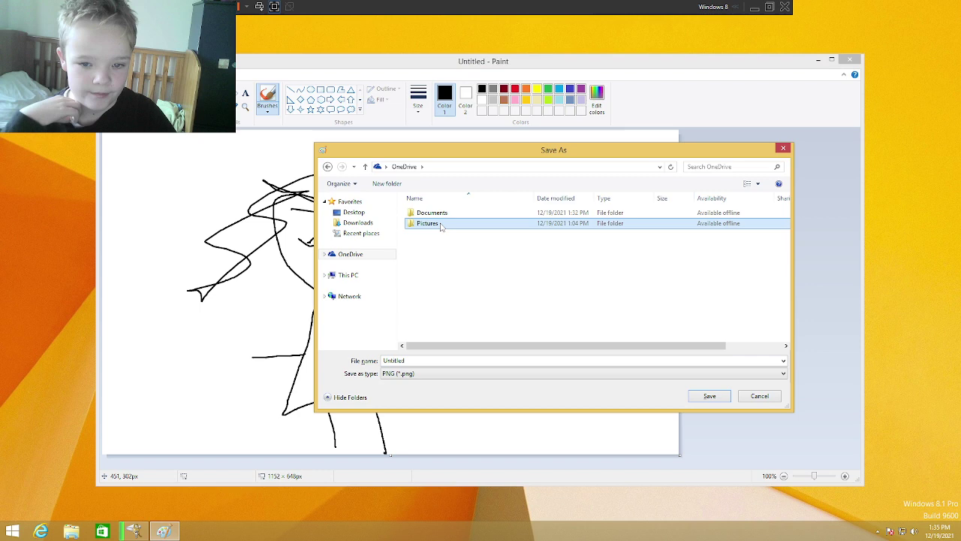
{"action": "double_click", "coordinate": [425, 223]}
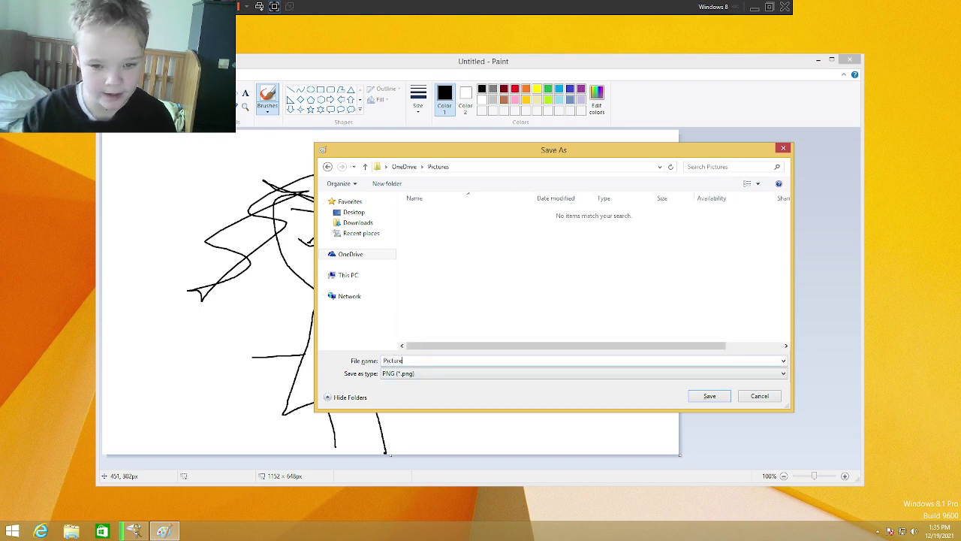
{"action": "key", "text": "Return"}
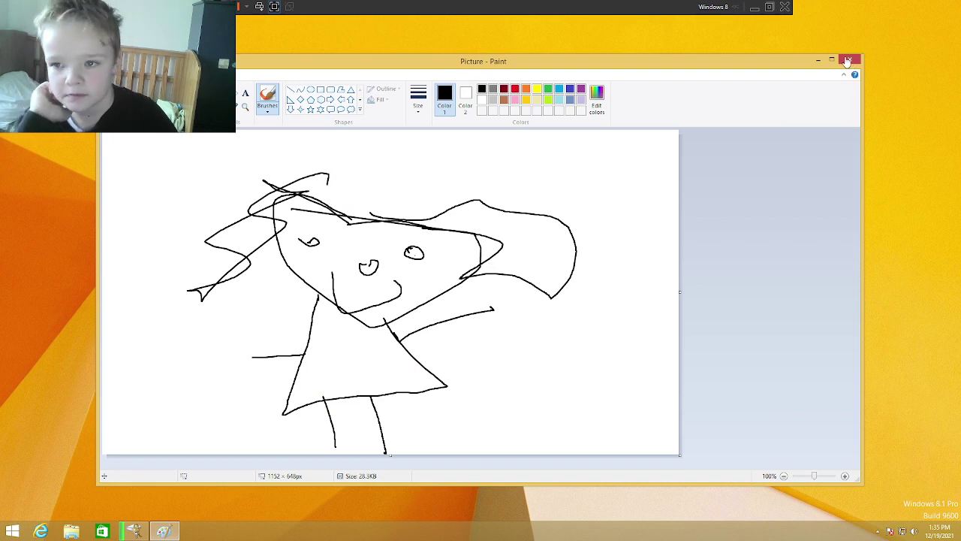
{"action": "left_click", "coordinate": [849, 60]}
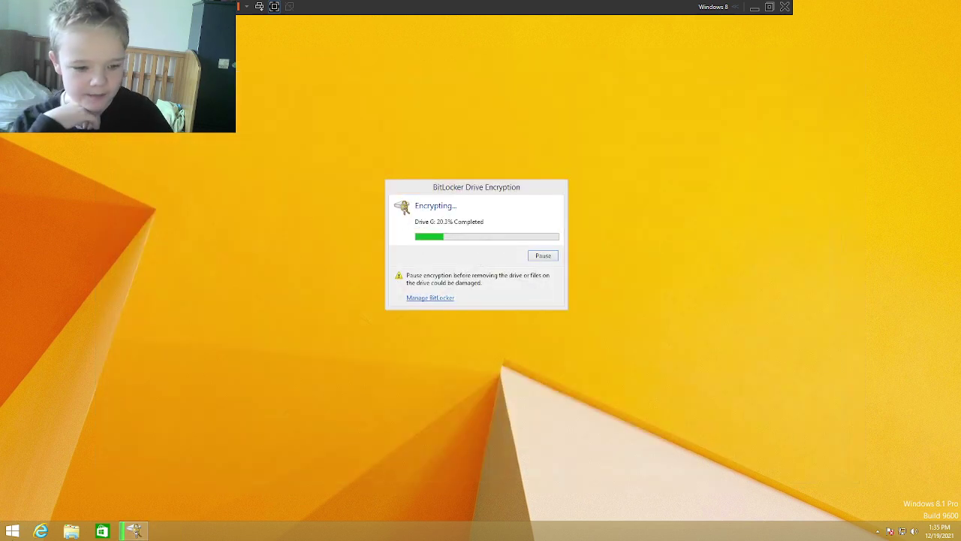
Step: Open This PC from the Start screen and look inside the Encrypt me (G:) drive
{"action": "left_click", "coordinate": [4, 526]}
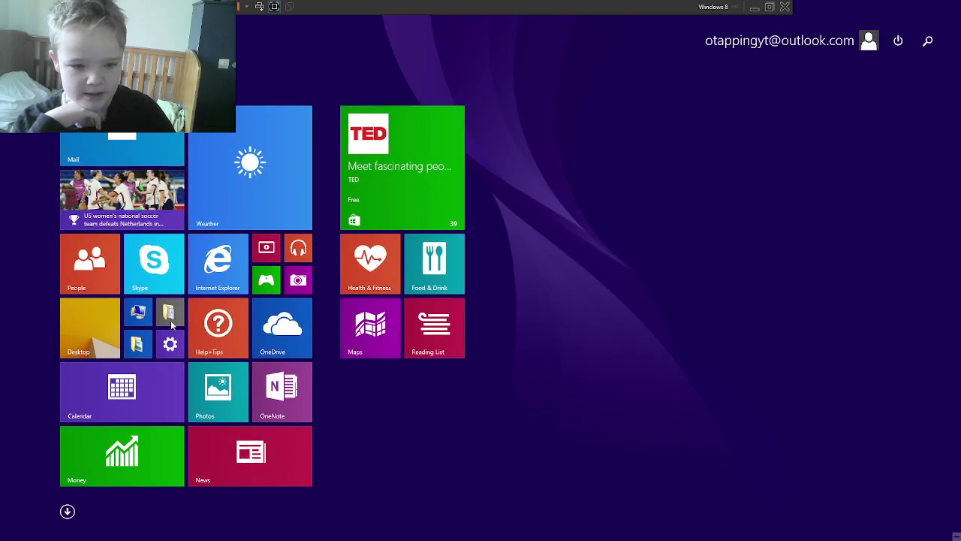
{"action": "left_click", "coordinate": [138, 311]}
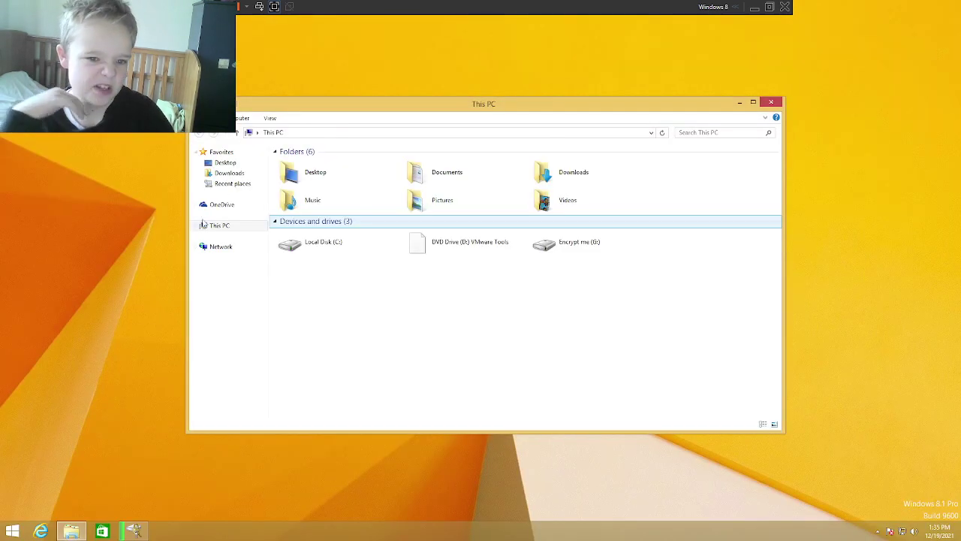
{"action": "double_click", "coordinate": [627, 249]}
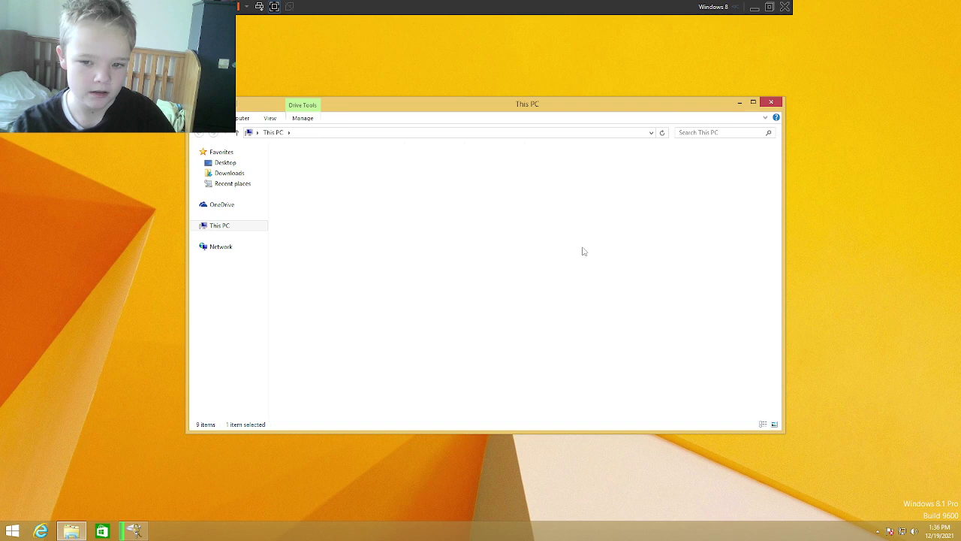
Step: Return to This PC, briefly visiting OneDrive, and open Local Disk (C:)
{"action": "left_click", "coordinate": [274, 132]}
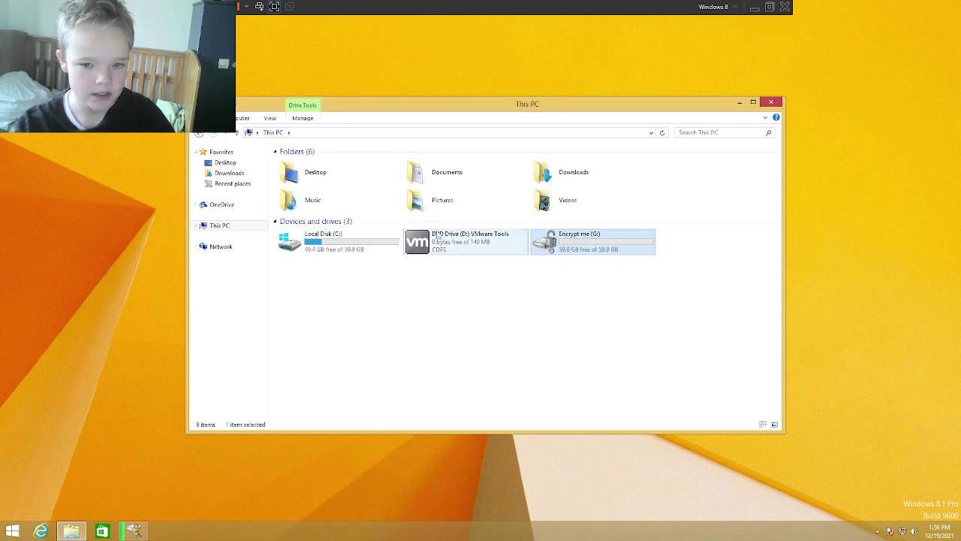
{"action": "left_click", "coordinate": [373, 223]}
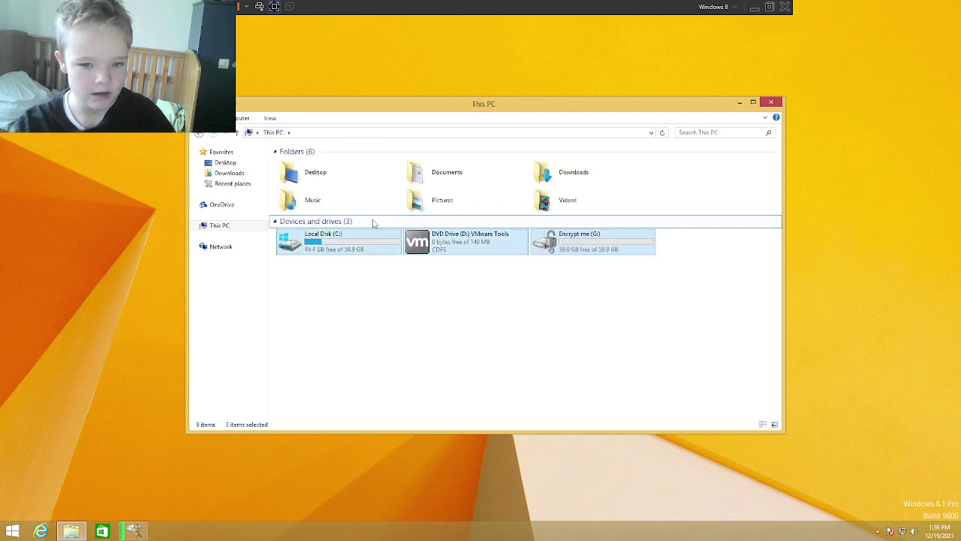
{"action": "left_click", "coordinate": [217, 204]}
{"action": "left_click", "coordinate": [229, 226]}
{"action": "double_click", "coordinate": [298, 239]}
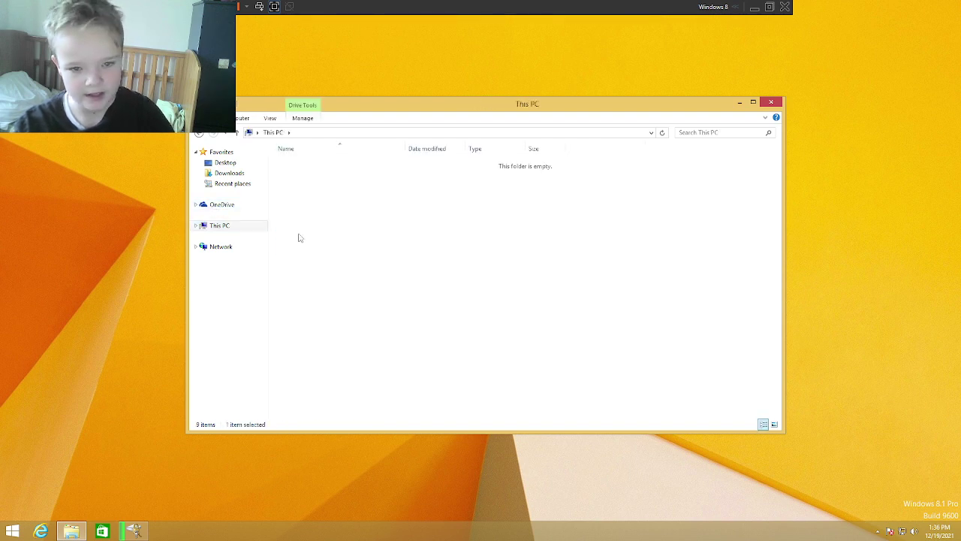
Step: Browse Program Files (x86), then Windows > DigitalLocker > en-US and back to Windows
{"action": "double_click", "coordinate": [296, 188]}
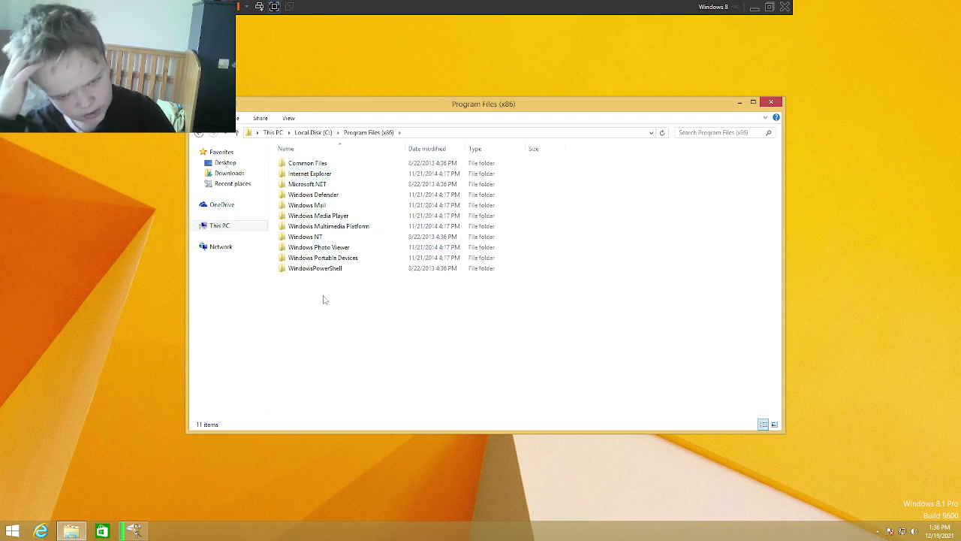
{"action": "left_click_drag", "start_coordinate": [321, 301], "coordinate": [350, 269]}
{"action": "left_click", "coordinate": [307, 133]}
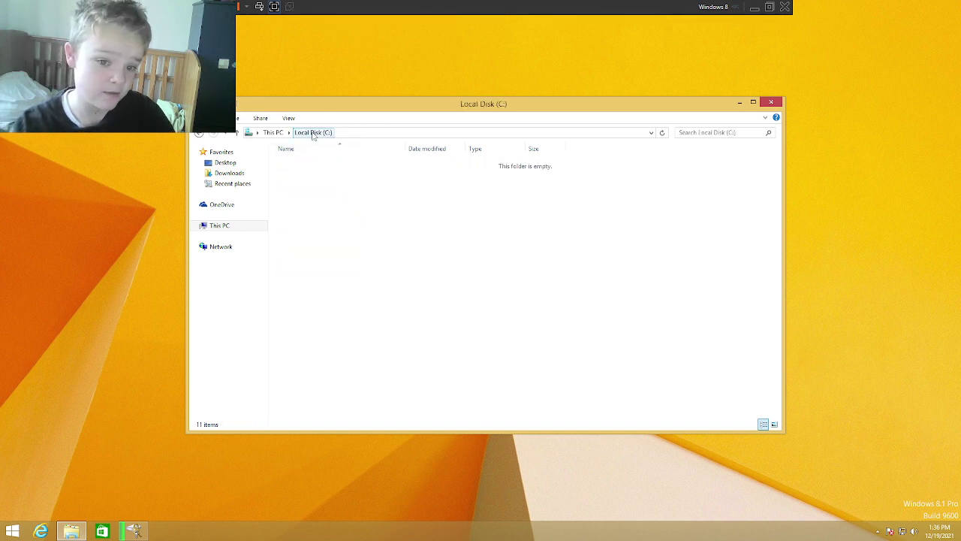
{"action": "double_click", "coordinate": [299, 205]}
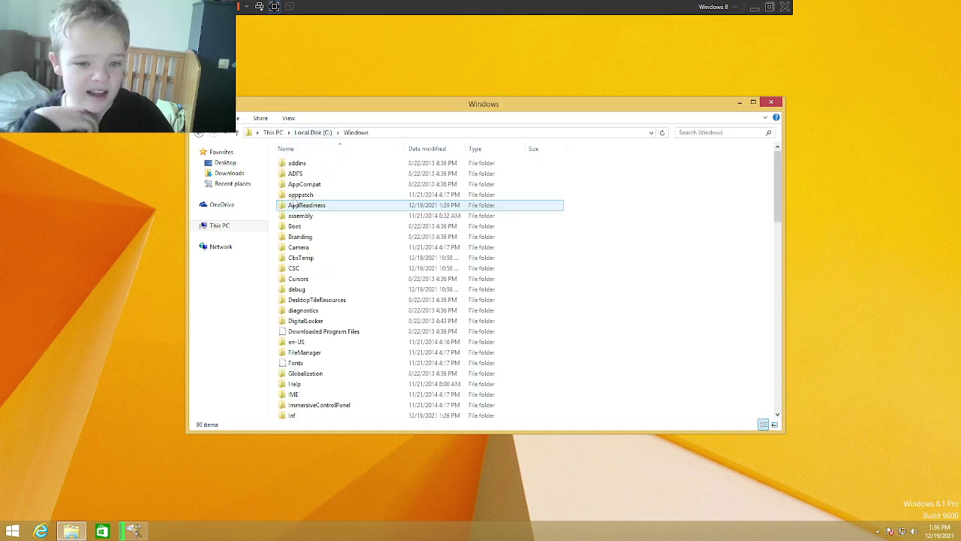
{"action": "scroll", "coordinate": [336, 306], "scroll_direction": "down", "scroll_amount": 1}
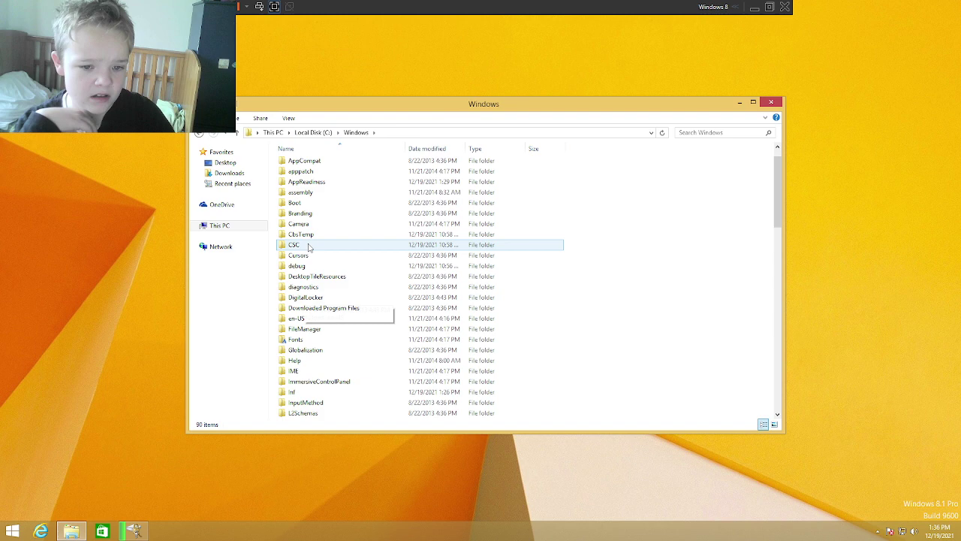
{"action": "double_click", "coordinate": [307, 296]}
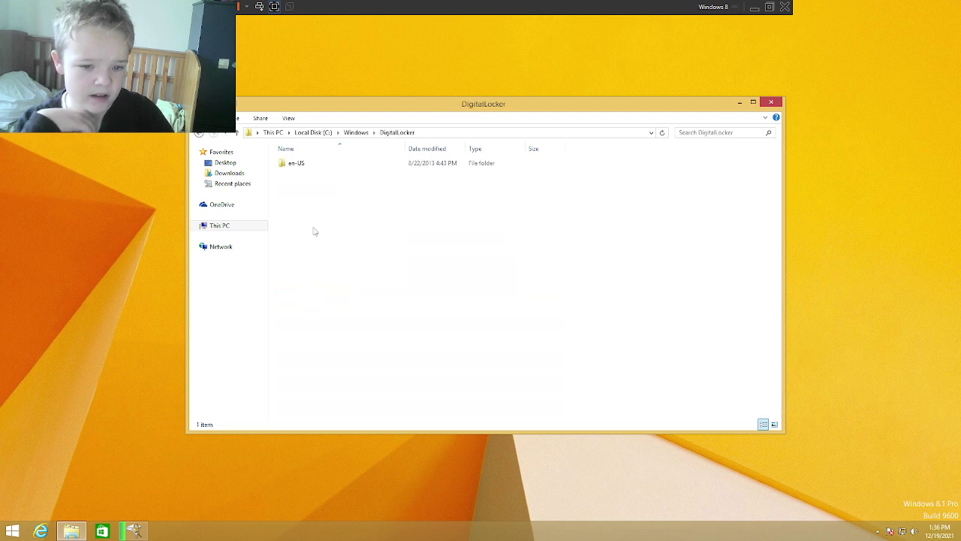
{"action": "double_click", "coordinate": [310, 163]}
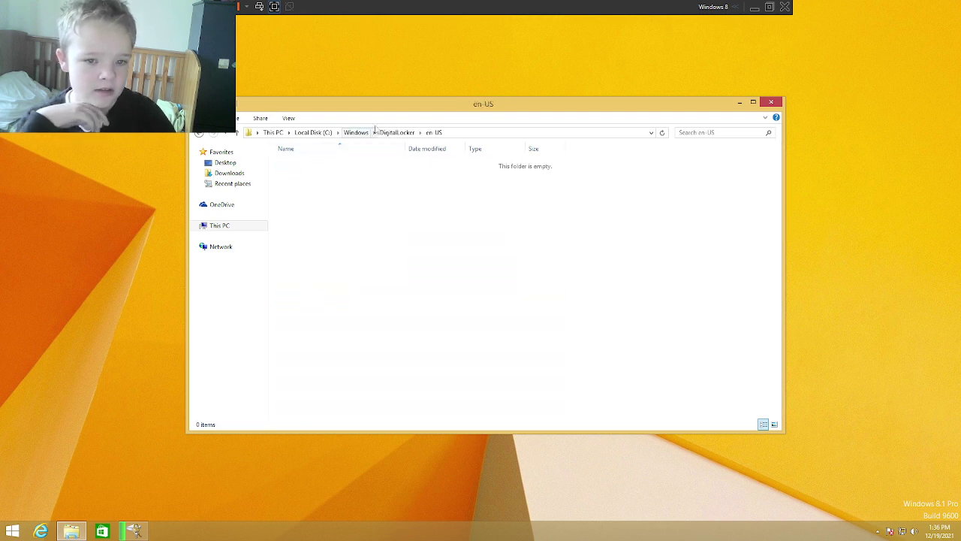
{"action": "left_click", "coordinate": [356, 132]}
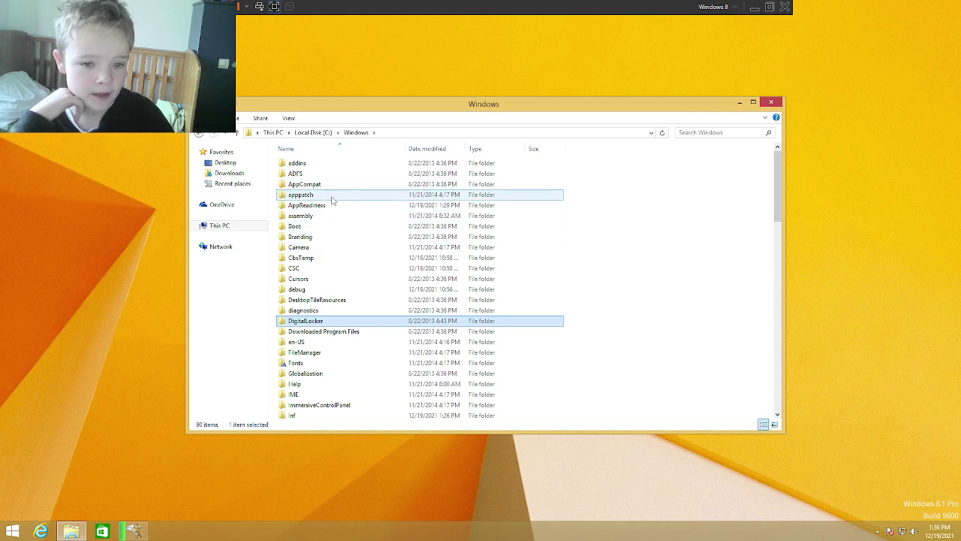
Step: Browse Windows\Boot\DVD, select boot.sdi, then close File Explorer
{"action": "double_click", "coordinate": [295, 226]}
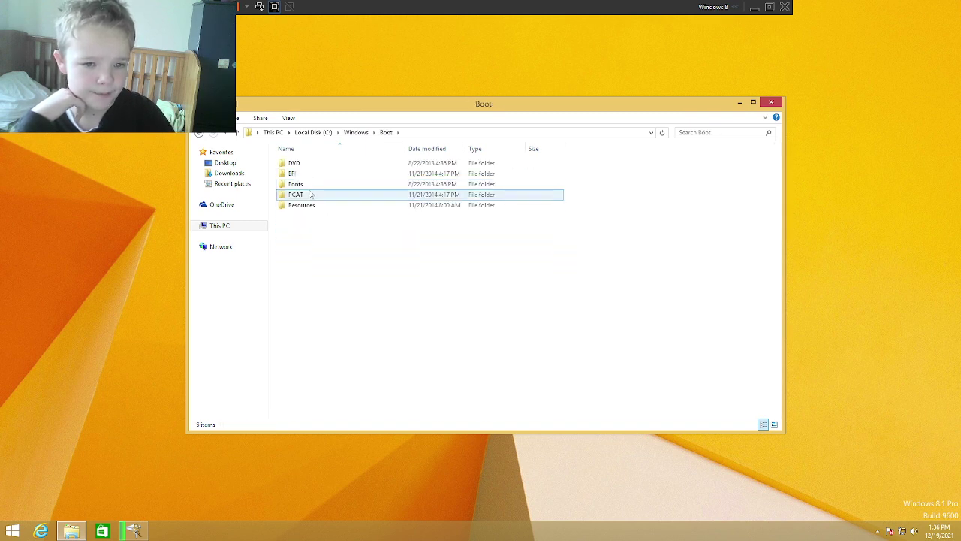
{"action": "left_click_drag", "start_coordinate": [386, 153], "coordinate": [285, 197]}
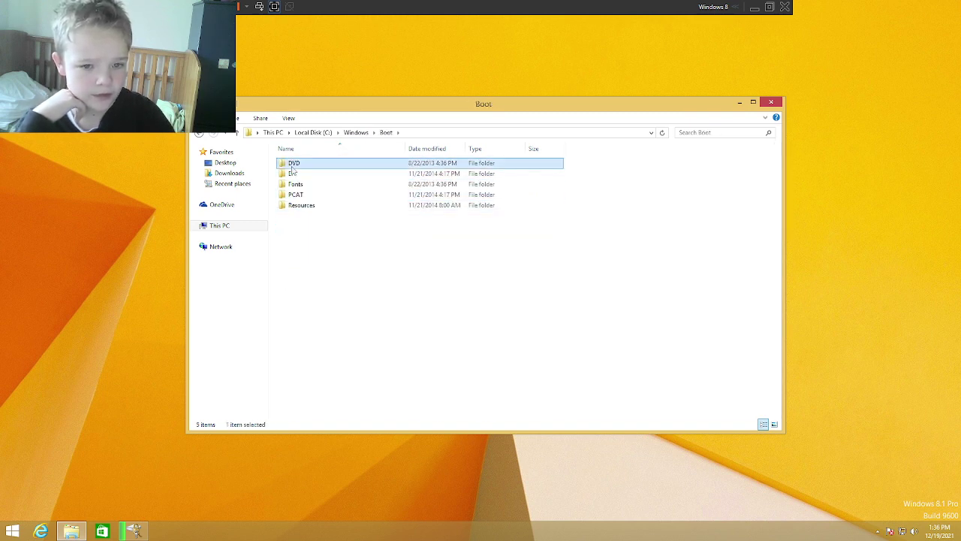
{"action": "double_click", "coordinate": [293, 164]}
{"action": "left_click", "coordinate": [322, 175]}
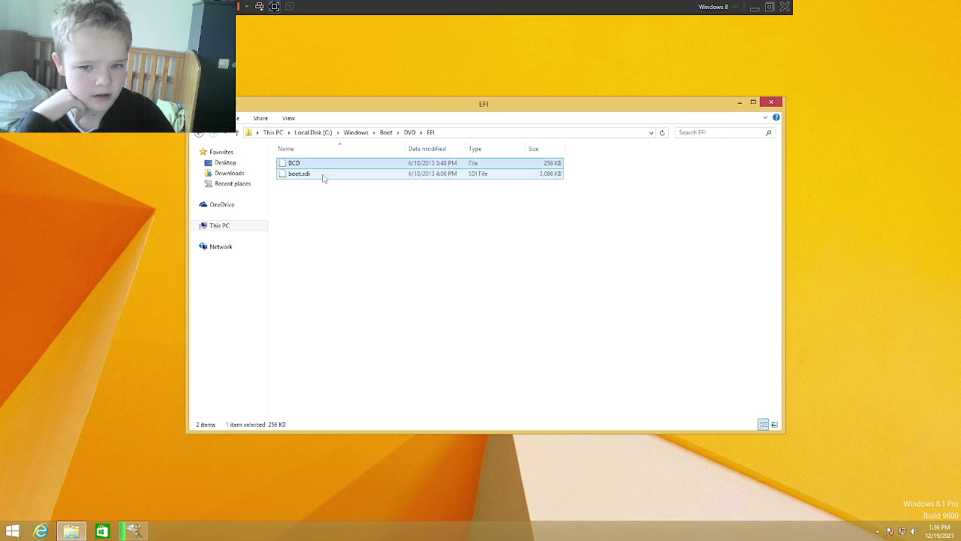
{"action": "left_click", "coordinate": [344, 178]}
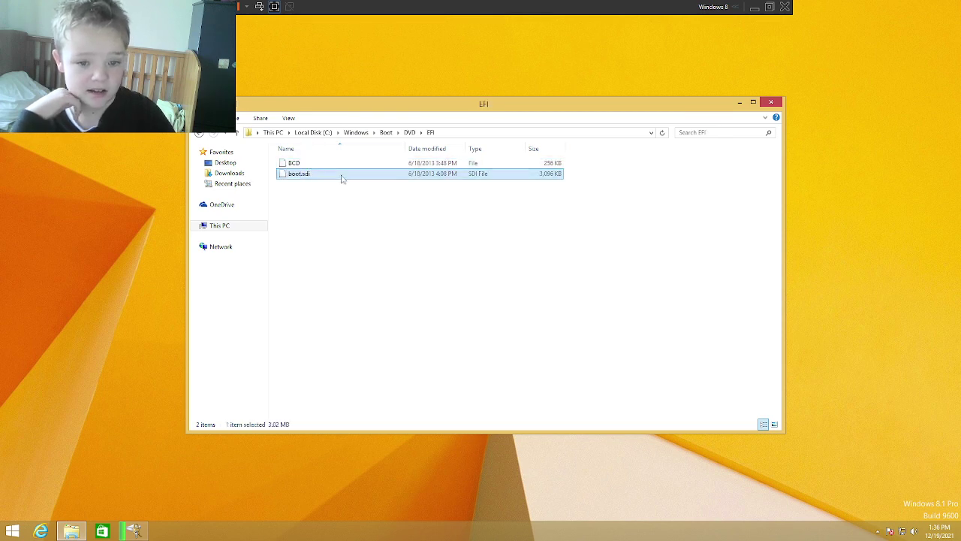
{"action": "left_click", "coordinate": [771, 101]}
{"action": "left_click_drag", "start_coordinate": [300, 106], "coordinate": [297, 313]}
Step: Bring up the Public folder and check the empty Public Documents and Public Downloads folders
{"action": "right_click", "coordinate": [158, 437]}
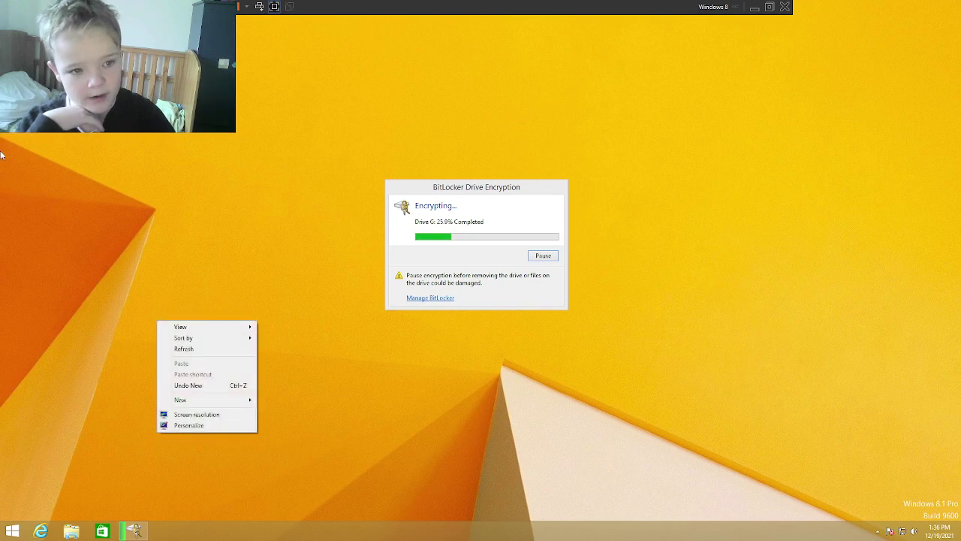
{"action": "left_click", "coordinate": [193, 386]}
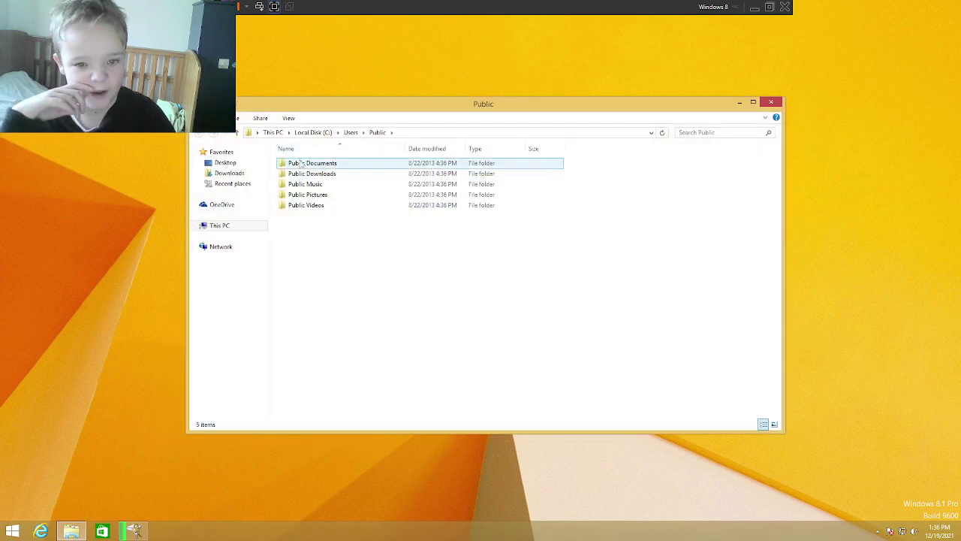
{"action": "left_click", "coordinate": [338, 163]}
{"action": "double_click", "coordinate": [338, 164]}
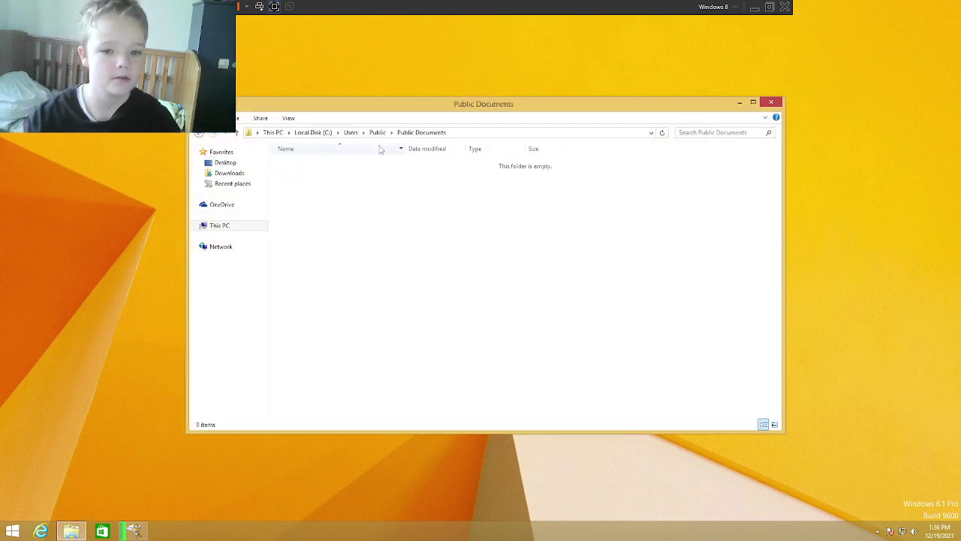
{"action": "key", "text": "BackSpace"}
{"action": "double_click", "coordinate": [342, 173]}
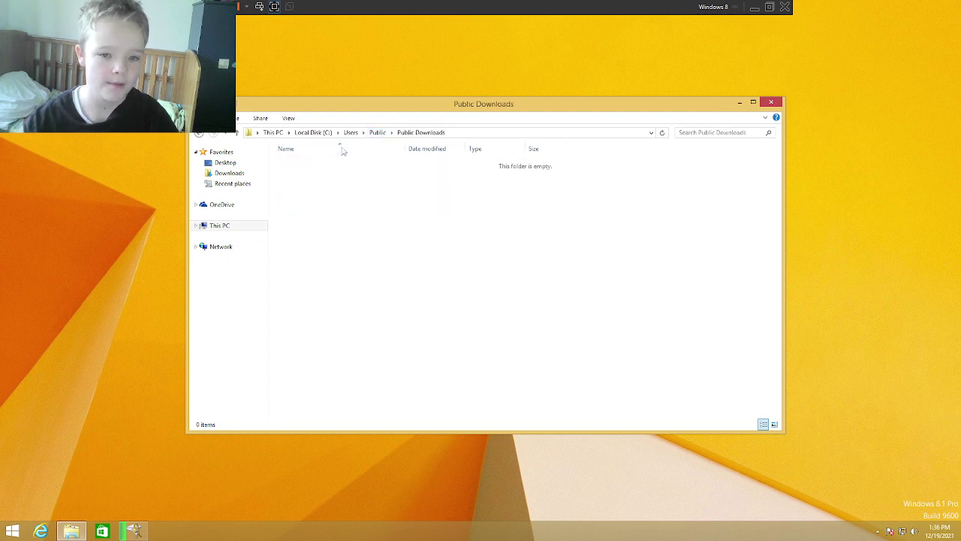
{"action": "left_click", "coordinate": [379, 133]}
Step: Check the empty Public Music and Public Pictures folders, returning to Public each time
{"action": "left_click", "coordinate": [300, 184]}
{"action": "double_click", "coordinate": [301, 185]}
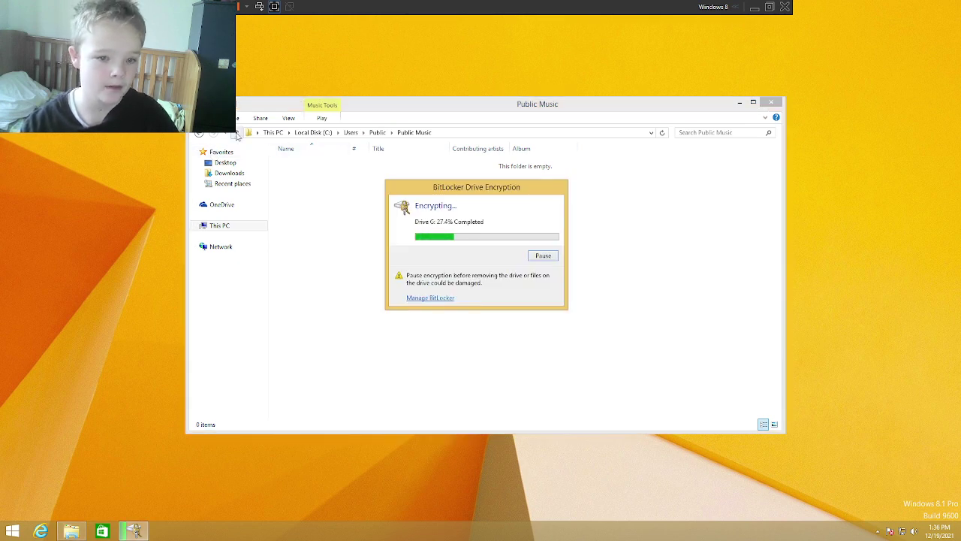
{"action": "left_click", "coordinate": [226, 134]}
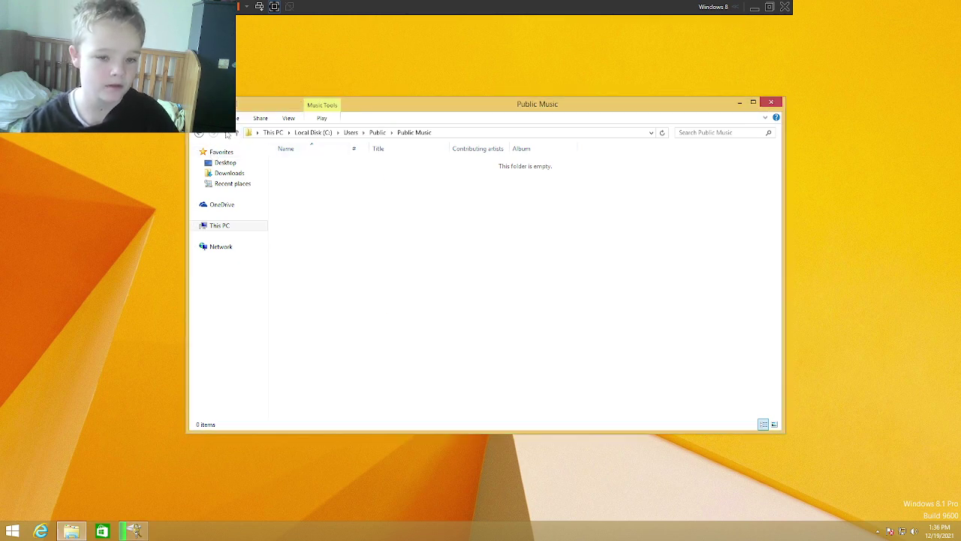
{"action": "left_click", "coordinate": [238, 134]}
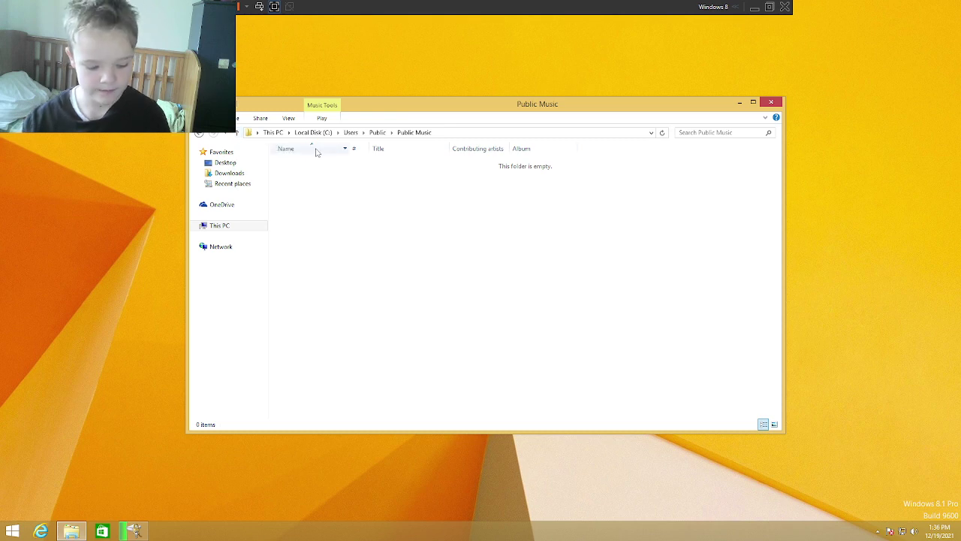
{"action": "key", "text": "Down"}
{"action": "key", "text": "Return"}
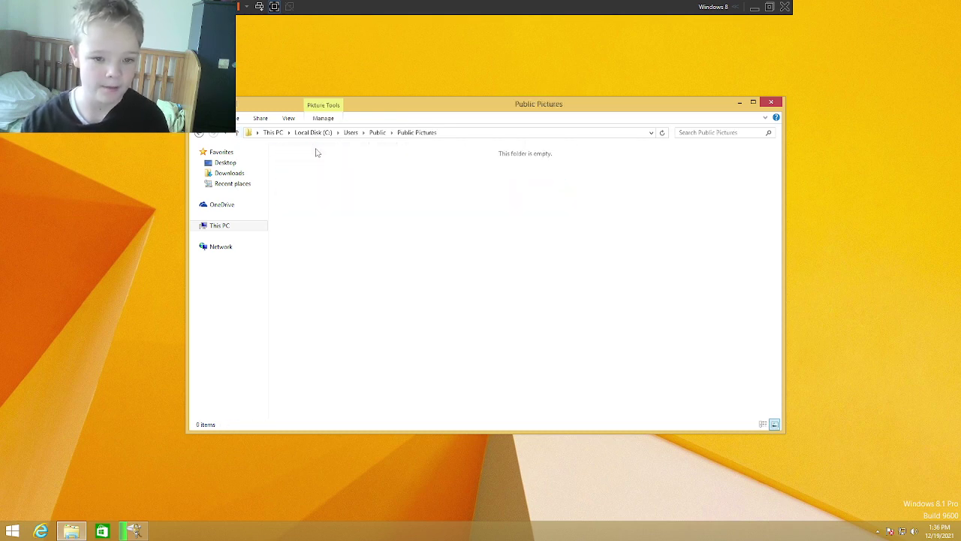
{"action": "key", "text": "BackSpace"}
Step: Check Public Videos, then go back up through Users to Local Disk (C:)
{"action": "key", "text": "Down"}
{"action": "key", "text": "Return"}
{"action": "key", "text": "BackSpace"}
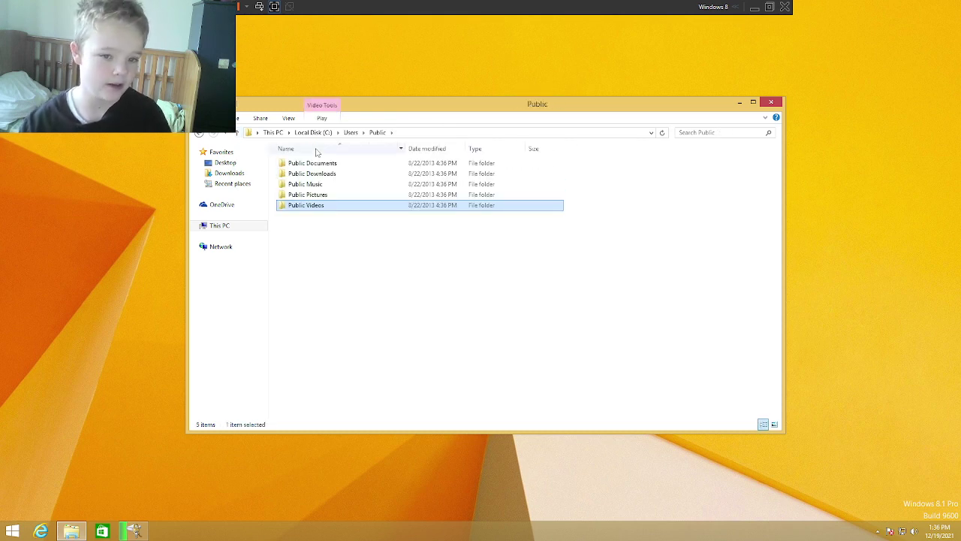
{"action": "key", "text": "BackSpace"}
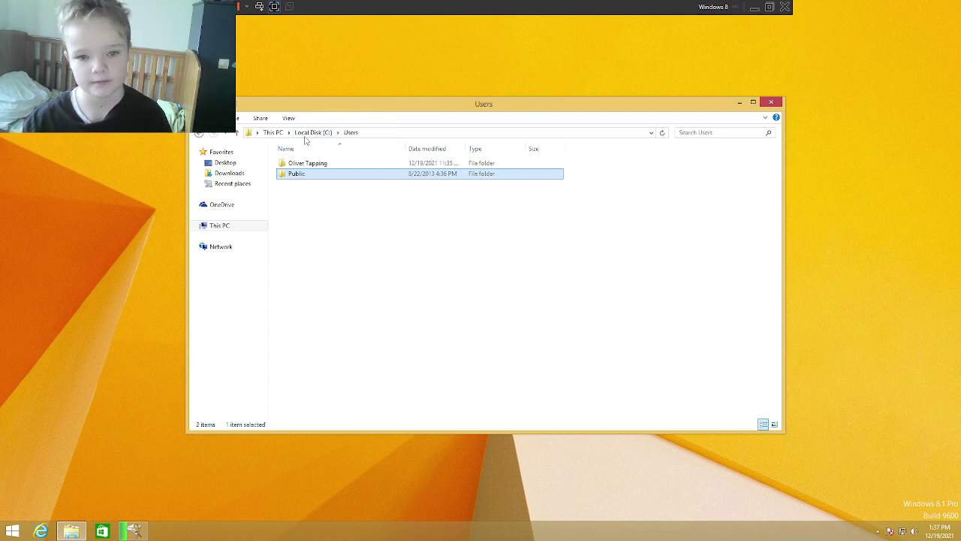
{"action": "key", "text": "BackSpace"}
Step: Open Users > profile folder and check its Contacts, Desktop and Documents folders
{"action": "double_click", "coordinate": [308, 195]}
{"action": "double_click", "coordinate": [288, 164]}
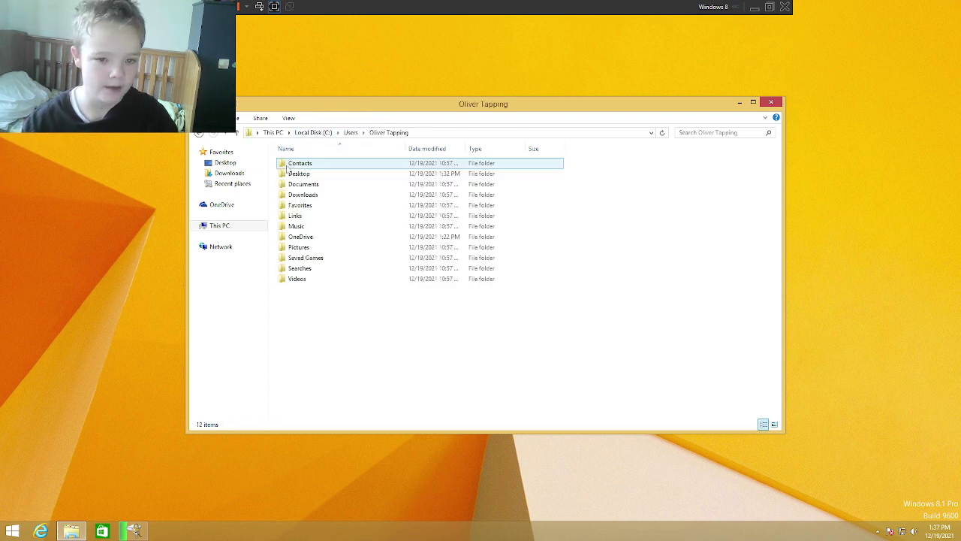
{"action": "double_click", "coordinate": [288, 165]}
{"action": "left_click", "coordinate": [385, 132]}
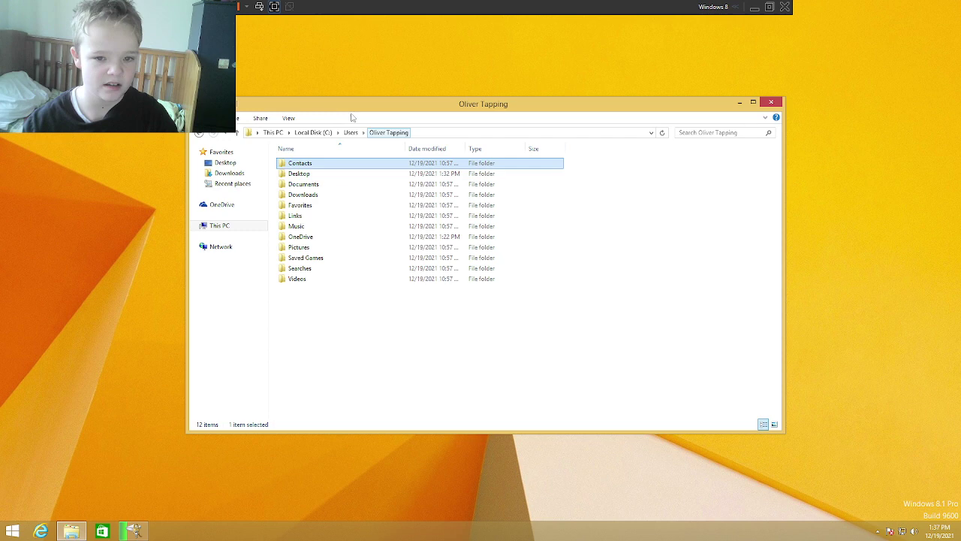
{"action": "key", "text": "Down"}
{"action": "key", "text": "Return"}
{"action": "left_click", "coordinate": [375, 132]}
{"action": "key", "text": "Down"}
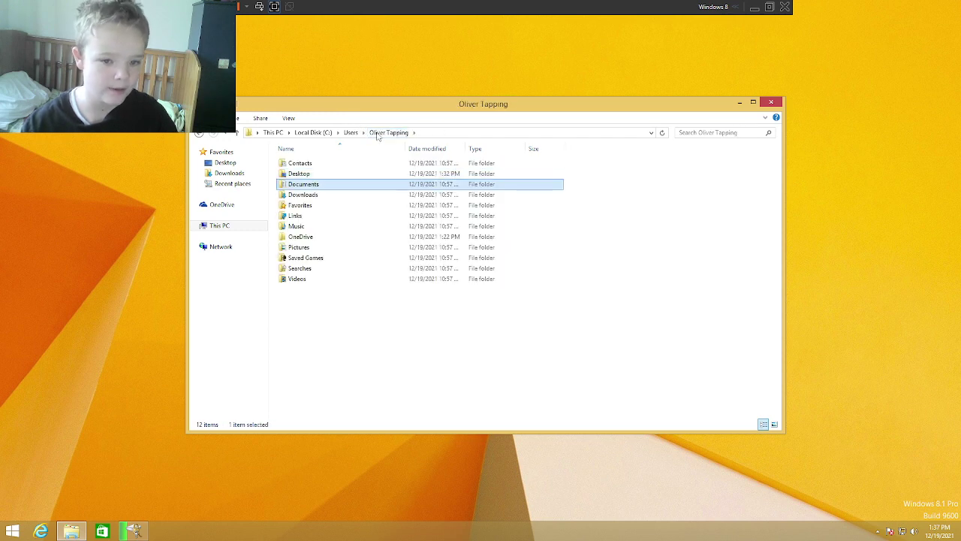
{"action": "key", "text": "Return"}
{"action": "left_click", "coordinate": [388, 132]}
Step: Check the Downloads, Favorites and Links folders, opening the Desktop shortcut inside Links
{"action": "key", "text": "Down"}
{"action": "key", "text": "Return"}
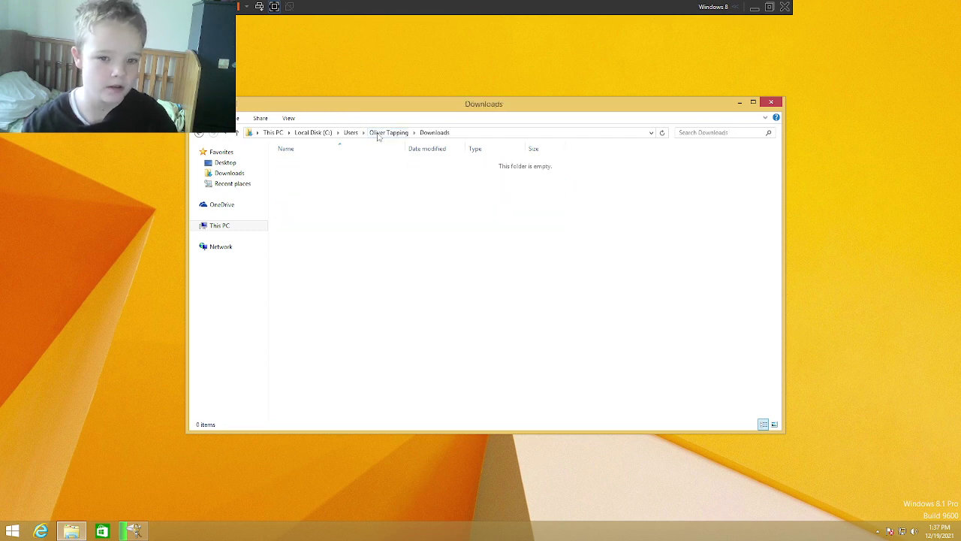
{"action": "left_click", "coordinate": [380, 133]}
{"action": "key", "text": "Down"}
{"action": "key", "text": "Return"}
{"action": "left_click", "coordinate": [380, 133]}
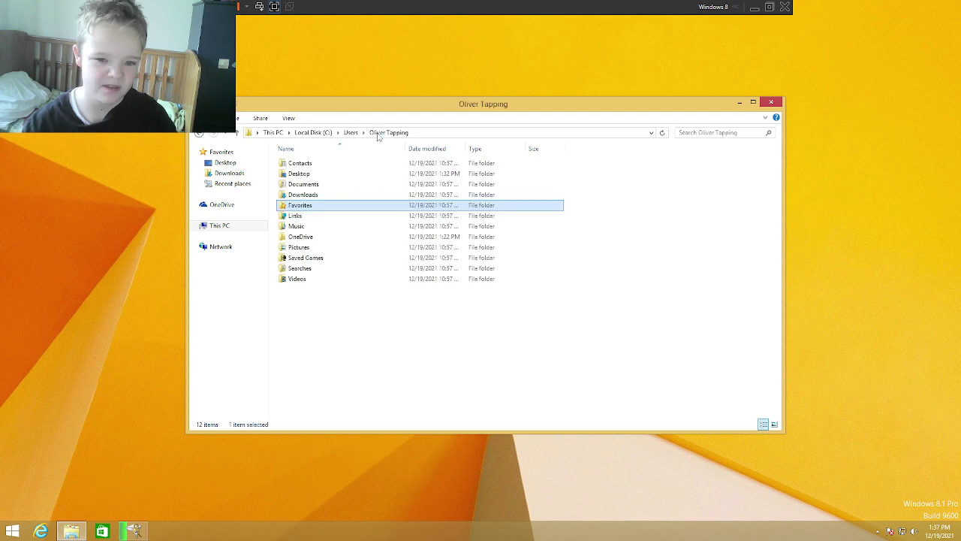
{"action": "key", "text": "Down"}
{"action": "key", "text": "Return"}
{"action": "key", "text": "Down"}
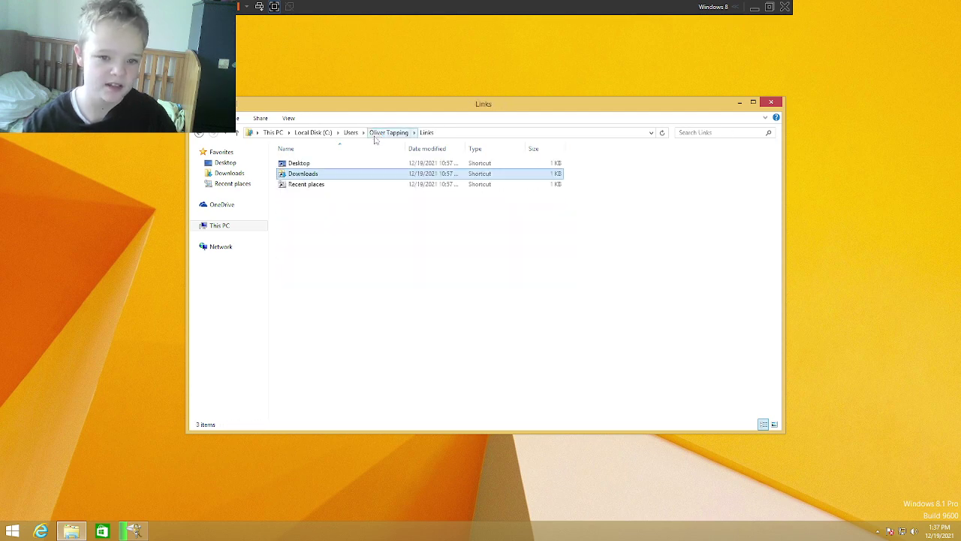
{"action": "key", "text": "Up"}
{"action": "key", "text": "Return"}
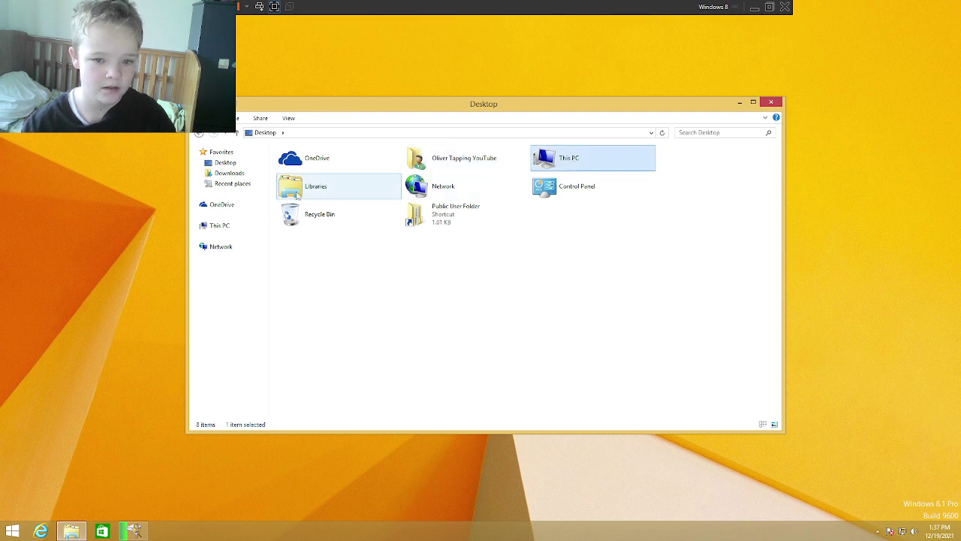
Step: Open Libraries, then switch to This PC to show its folders and drives
{"action": "left_click", "coordinate": [333, 187]}
{"action": "double_click", "coordinate": [332, 187]}
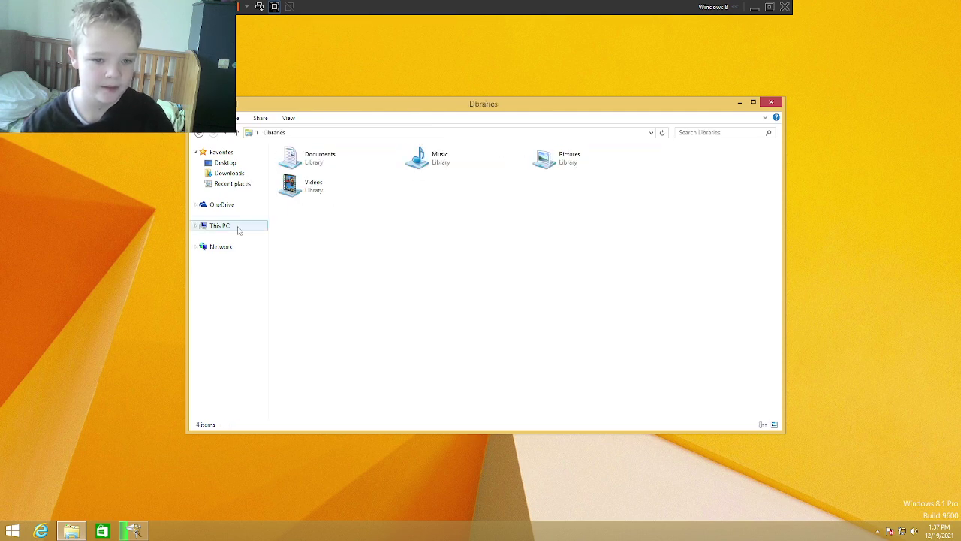
{"action": "left_click", "coordinate": [237, 228]}
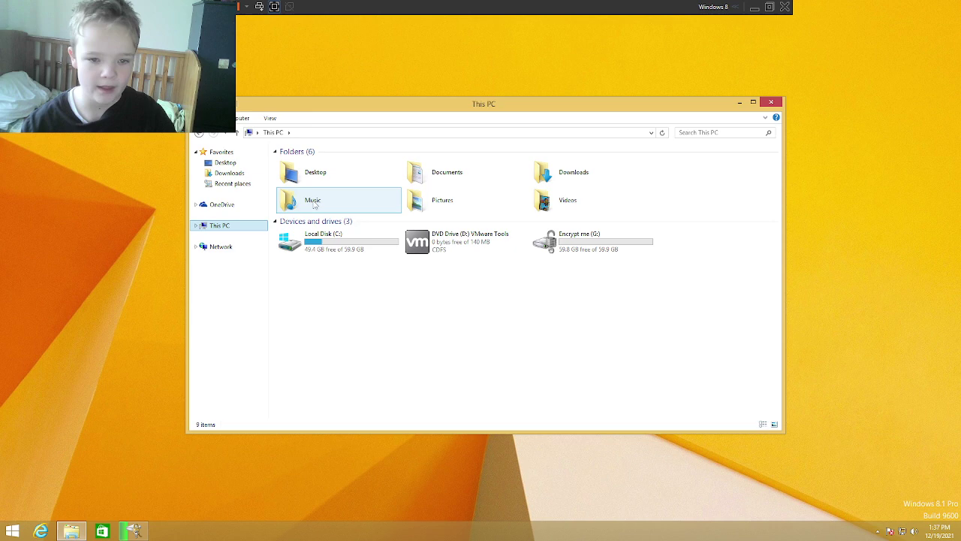
Step: Enter the user's profile path under C:\Users in the address bar to open it
{"action": "left_click", "coordinate": [299, 135]}
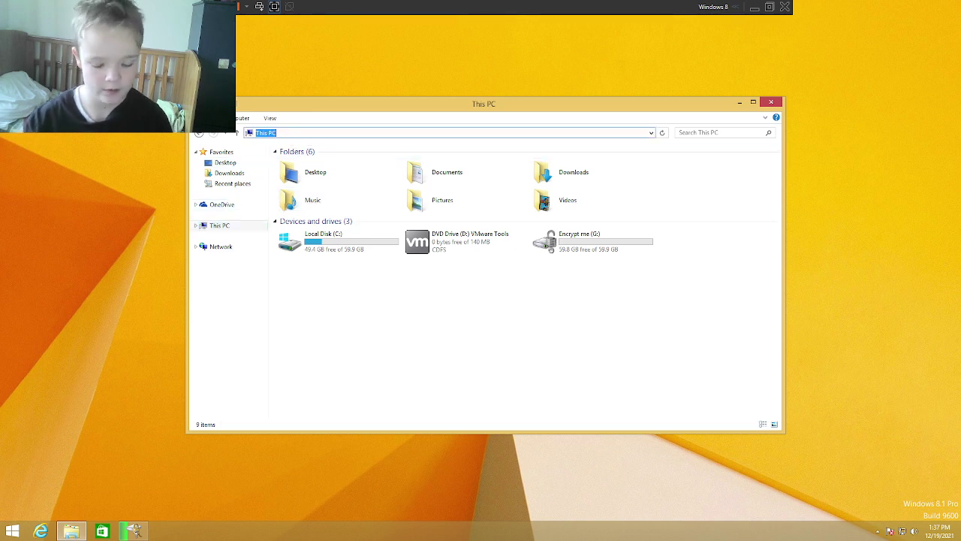
{"action": "type", "text": "c:\\us"}
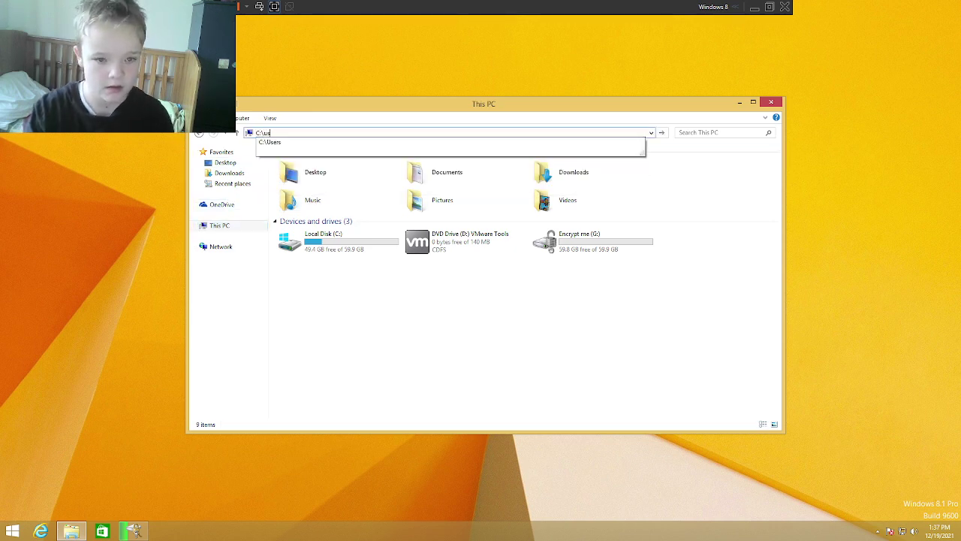
{"action": "type", "text": "ers"}
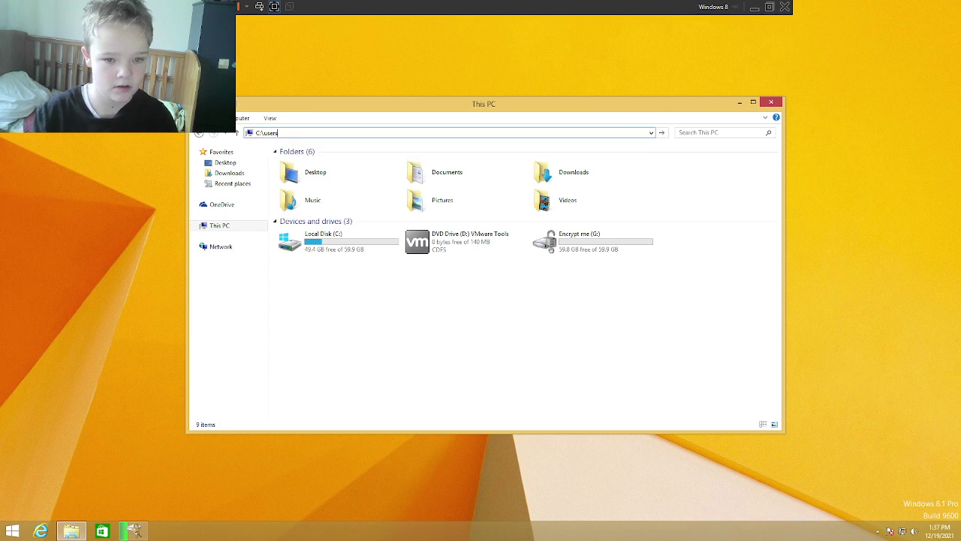
{"action": "type", "text": "\\oli"}
{"action": "key", "text": "Down"}
{"action": "key", "text": "Return"}
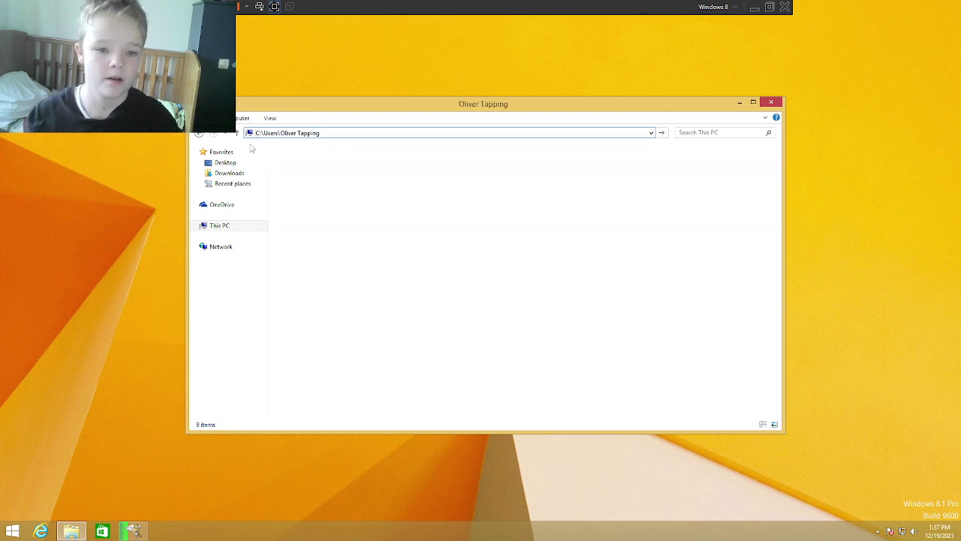
Step: Look inside the profile's Links, Music and OneDrive folders, returning to the profile each time
{"action": "double_click", "coordinate": [291, 217]}
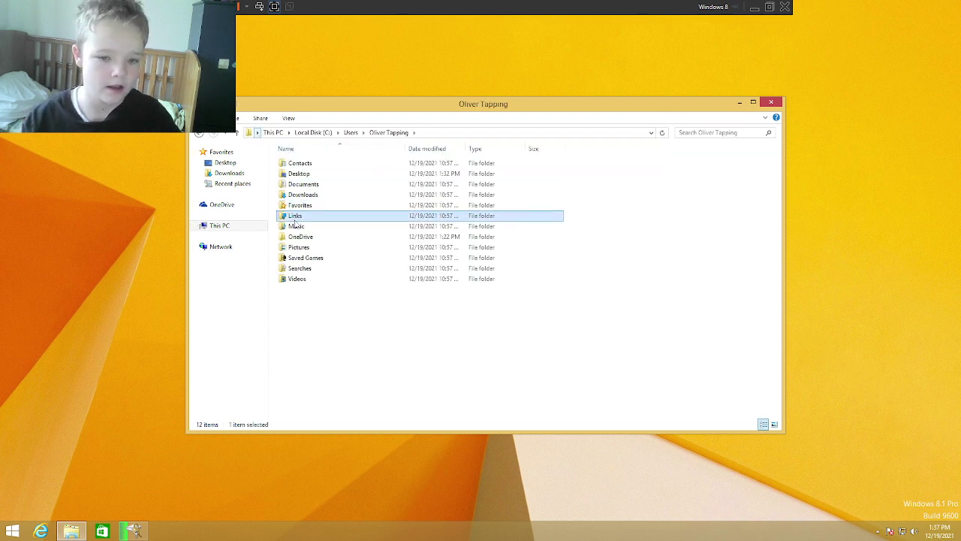
{"action": "left_click", "coordinate": [380, 133]}
{"action": "key", "text": "Down"}
{"action": "key", "text": "Return"}
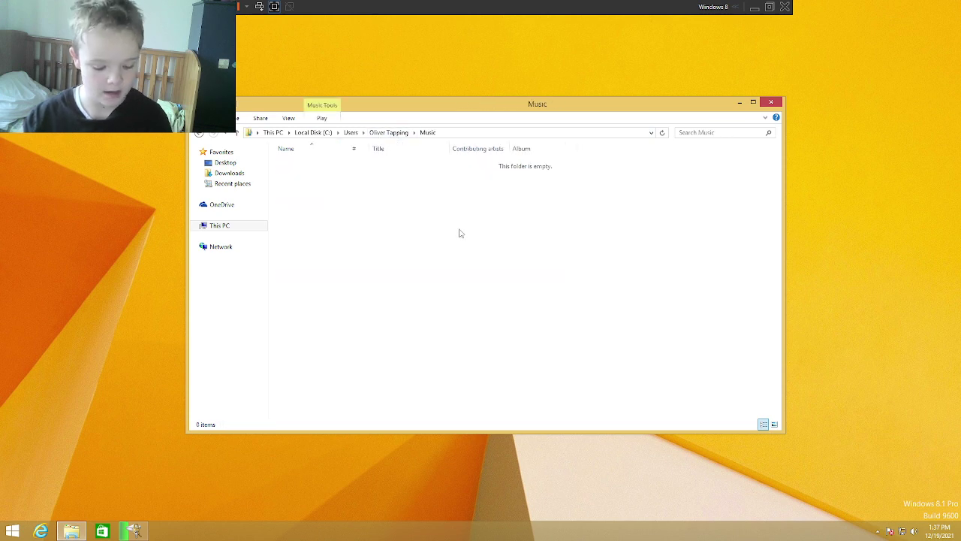
{"action": "key", "text": "BackSpace"}
{"action": "key", "text": "Down"}
{"action": "key", "text": "Return"}
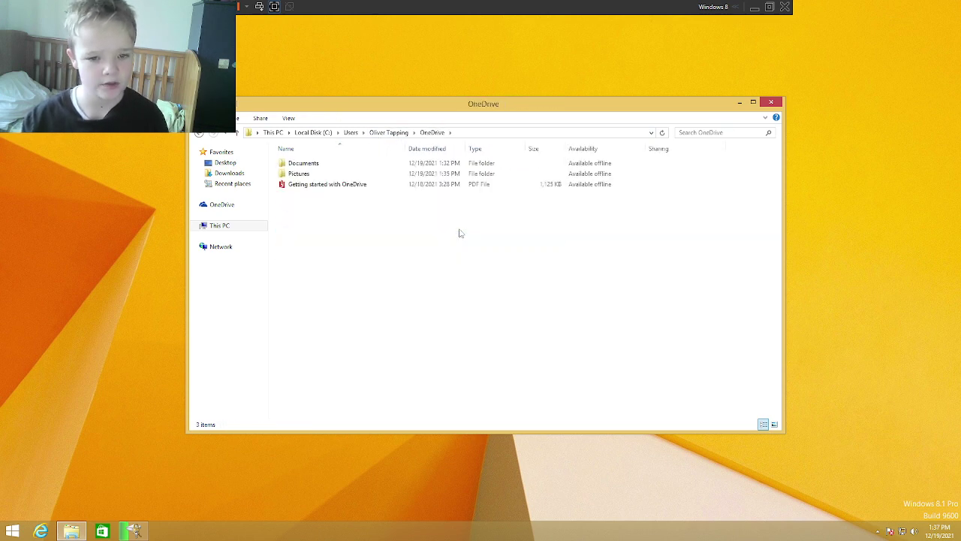
{"action": "key", "text": "Down"}
{"action": "key", "text": "Down"}
{"action": "key", "text": "Up"}
Step: Look inside the Pictures and Searches folders, returning to the profile folder after each
{"action": "key", "text": "Down"}
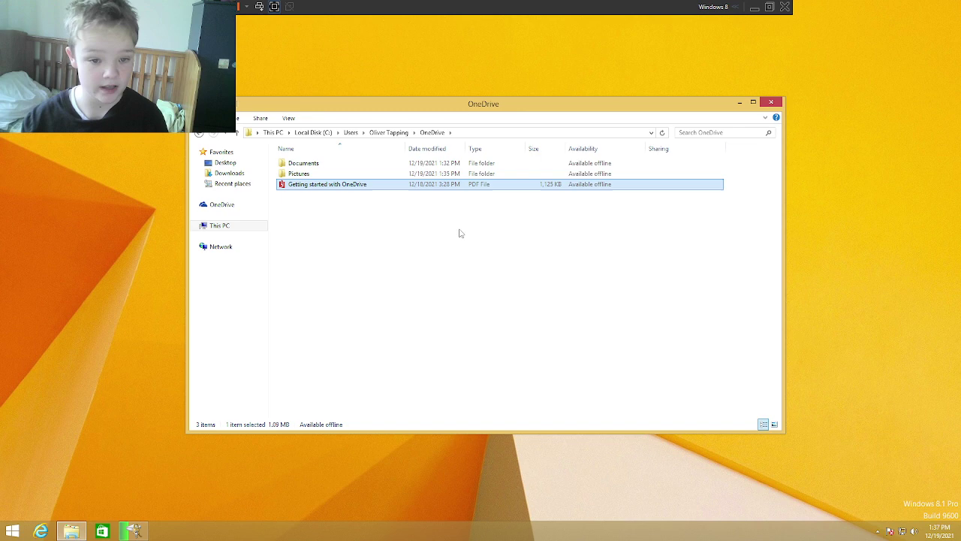
{"action": "key", "text": "BackSpace"}
{"action": "key", "text": "Down"}
{"action": "key", "text": "Return"}
{"action": "key", "text": "BackSpace"}
{"action": "key", "text": "Down"}
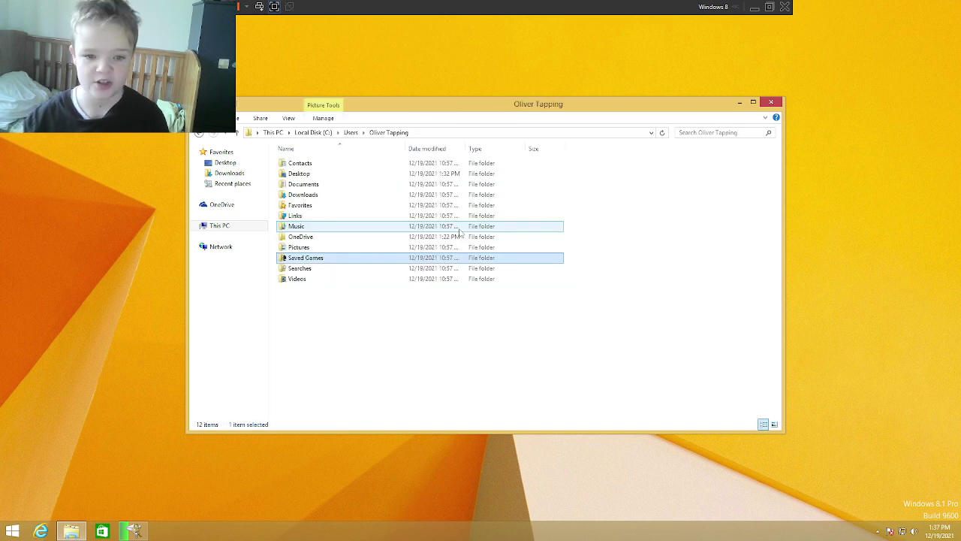
{"action": "key", "text": "Return"}
{"action": "key", "text": "BackSpace"}
Step: Revisit Searches, open Videos, then go up through Users to the root of C:
{"action": "key", "text": "Down"}
{"action": "key", "text": "Return"}
{"action": "key", "text": "BackSpace"}
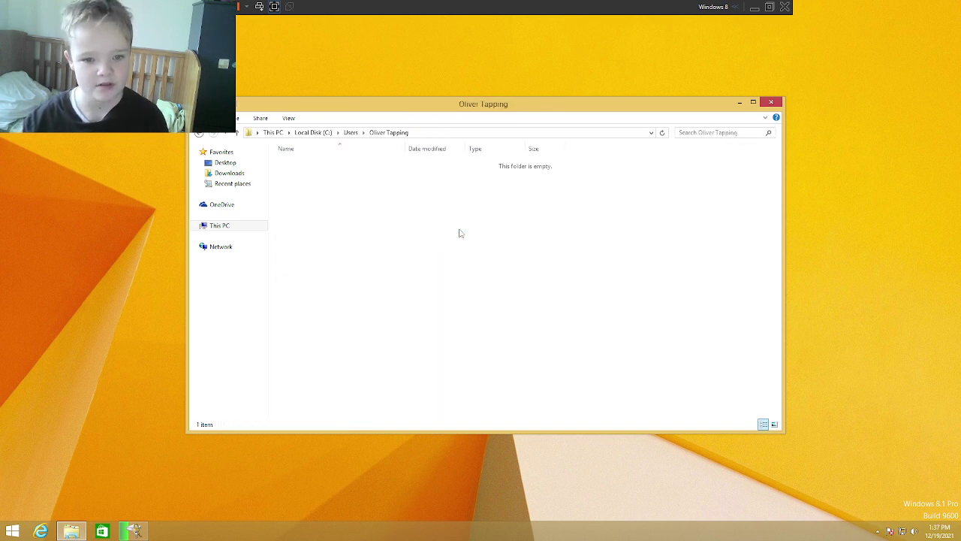
{"action": "key", "text": "Down"}
{"action": "key", "text": "Up"}
{"action": "key", "text": "Return"}
{"action": "key", "text": "Down"}
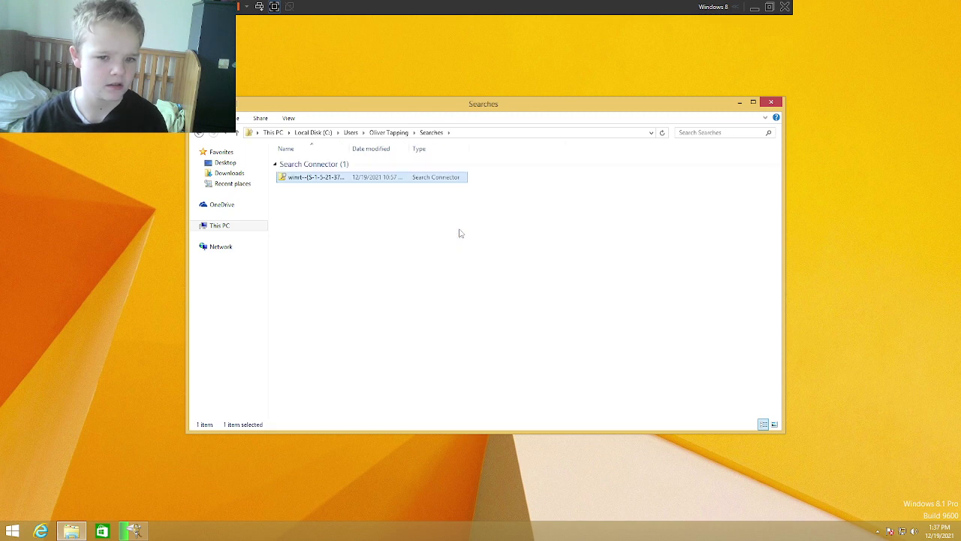
{"action": "key", "text": "Return"}
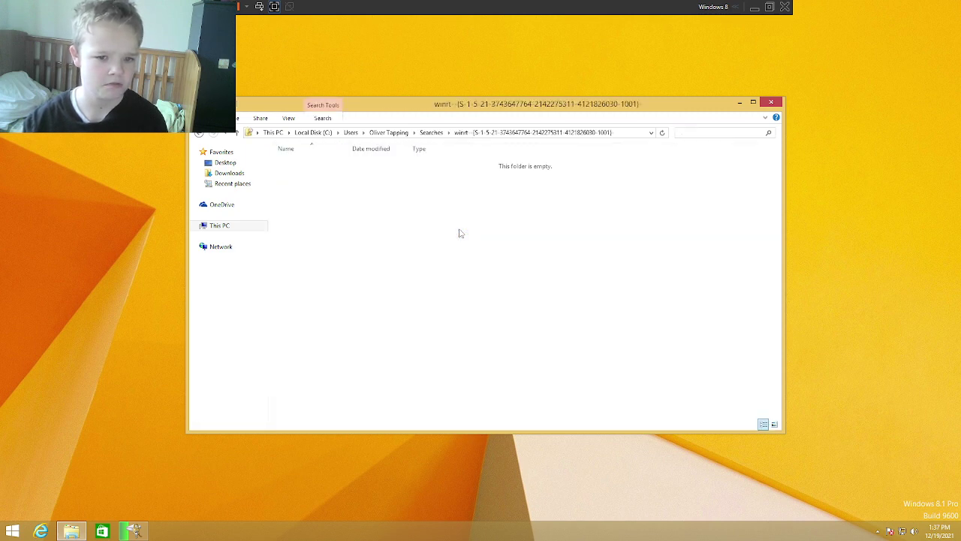
{"action": "key", "text": "BackSpace"}
{"action": "key", "text": "Down"}
{"action": "key", "text": "Return"}
{"action": "key", "text": "BackSpace"}
{"action": "key", "text": "BackSpace"}
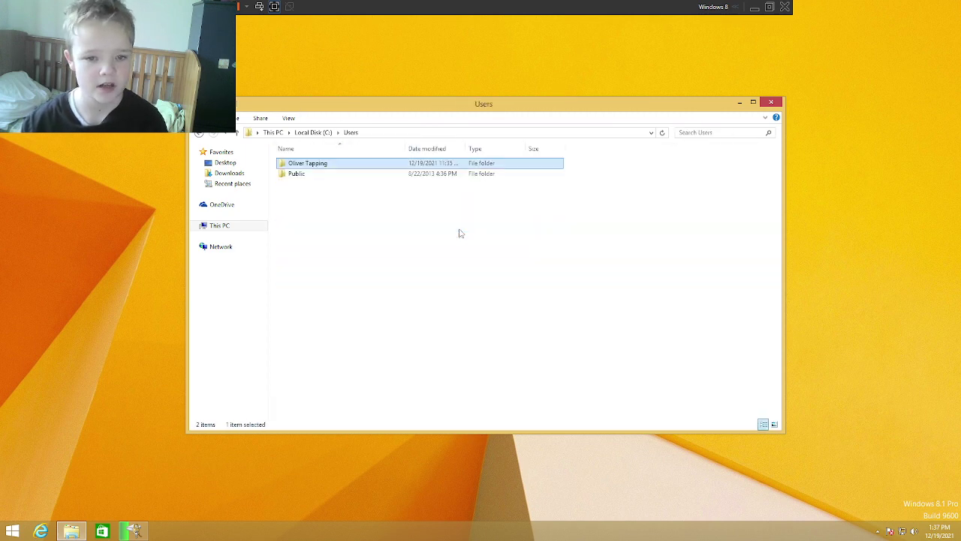
{"action": "key", "text": "BackSpace"}
Step: Browse Program Files > VMware > VMware Tools, scroll its contents, then close File Explorer
{"action": "key", "text": "Down"}
{"action": "key", "text": "Up"}
{"action": "key", "text": "Up"}
{"action": "key", "text": "Up"}
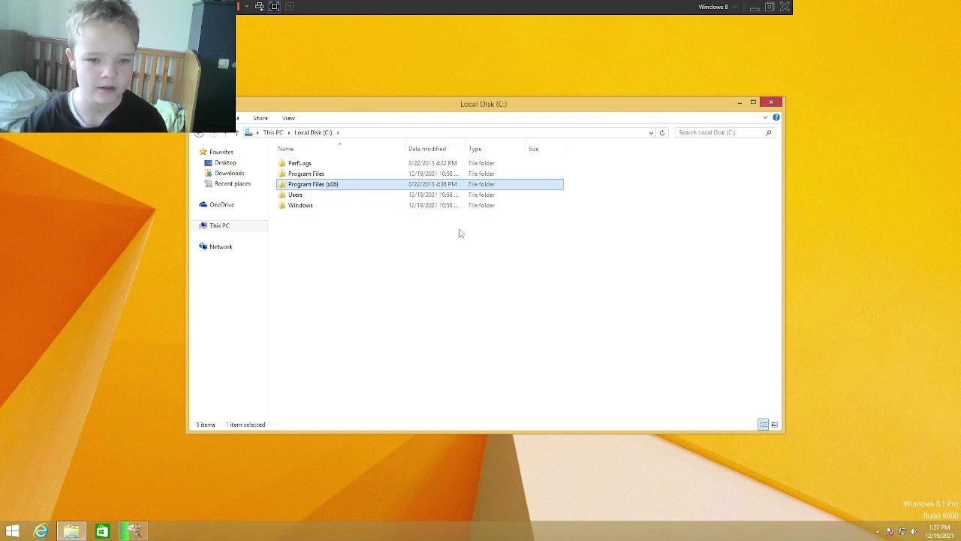
{"action": "key", "text": "Return"}
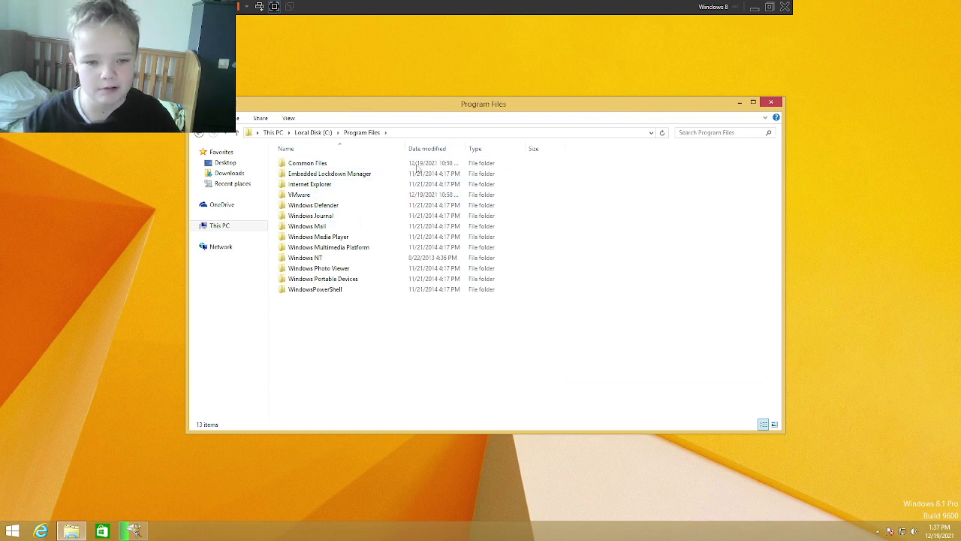
{"action": "double_click", "coordinate": [301, 194]}
{"action": "double_click", "coordinate": [303, 165]}
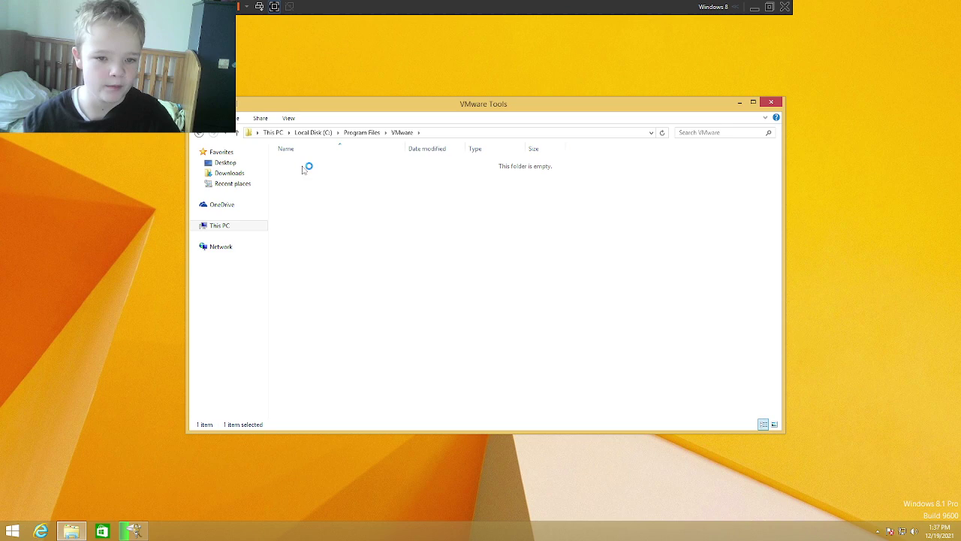
{"action": "left_click", "coordinate": [338, 174]}
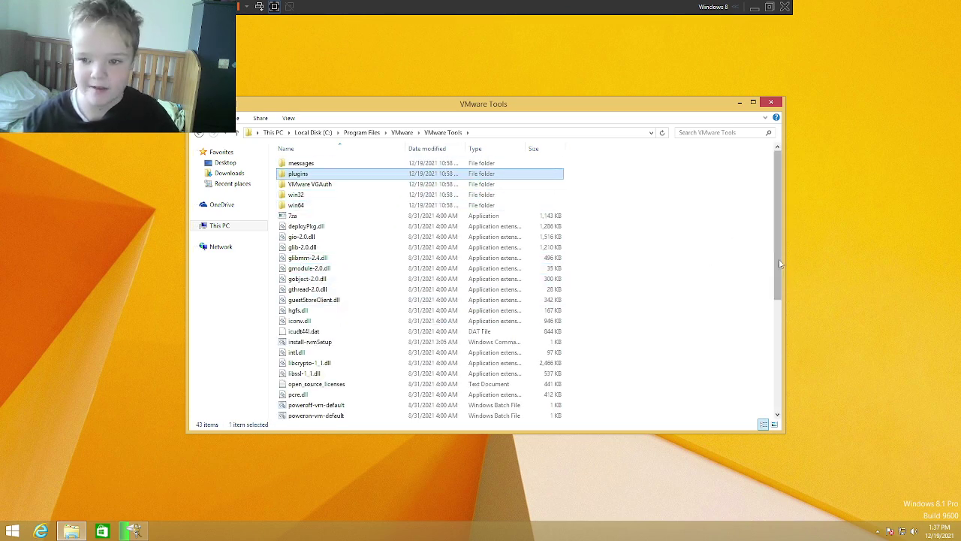
{"action": "left_click_drag", "start_coordinate": [777, 296], "coordinate": [788, 92]}
{"action": "left_click", "coordinate": [771, 101]}
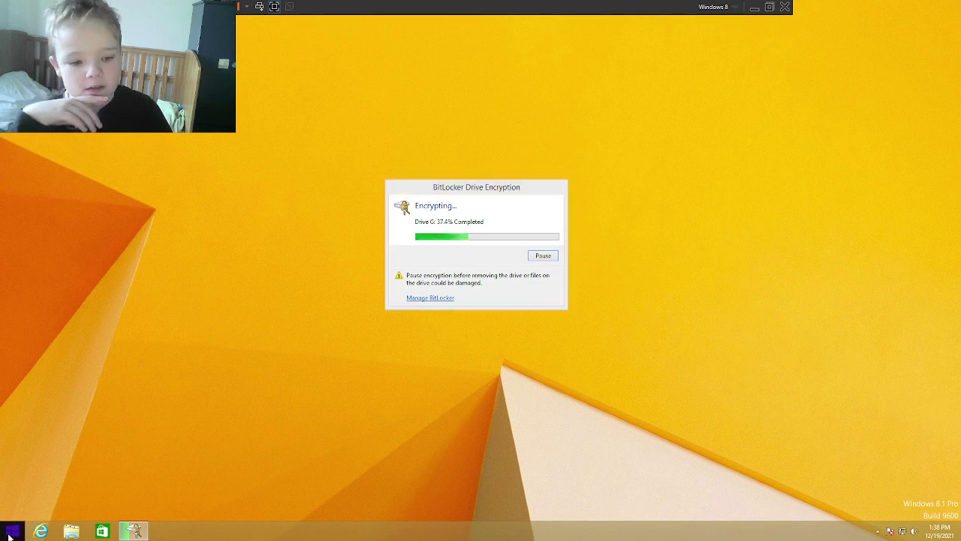
Step: Shut down Windows 8.1 from the Start screen's power options
{"action": "left_click", "coordinate": [7, 530]}
{"action": "left_click", "coordinate": [898, 41]}
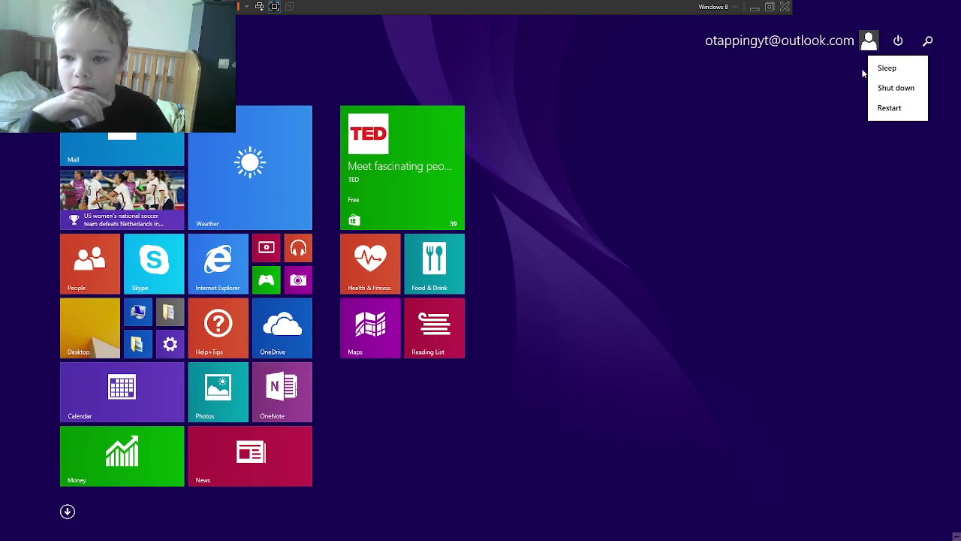
{"action": "left_click", "coordinate": [888, 92]}
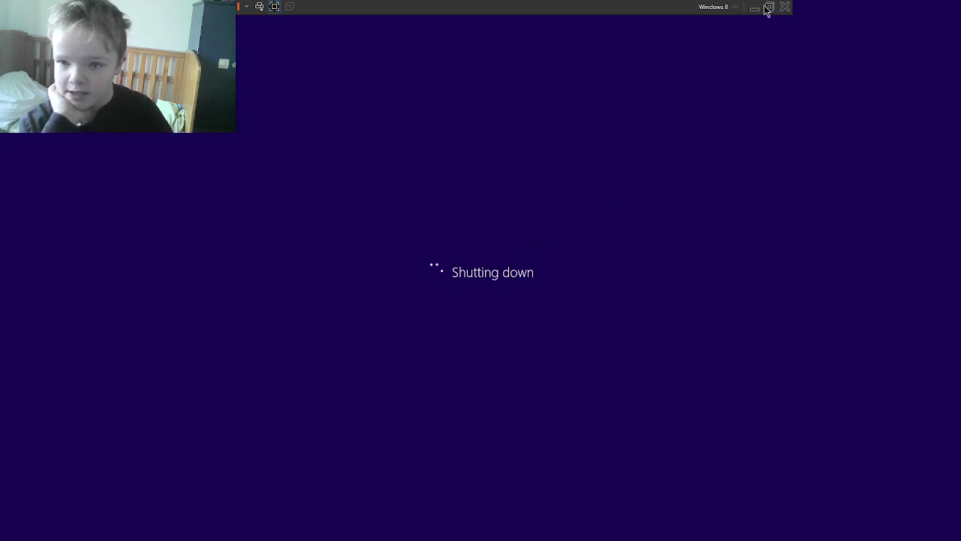
Step: Choose Power Off for the virtual machine and dismiss the resulting power-off error
{"action": "key", "text": "alt+F4"}
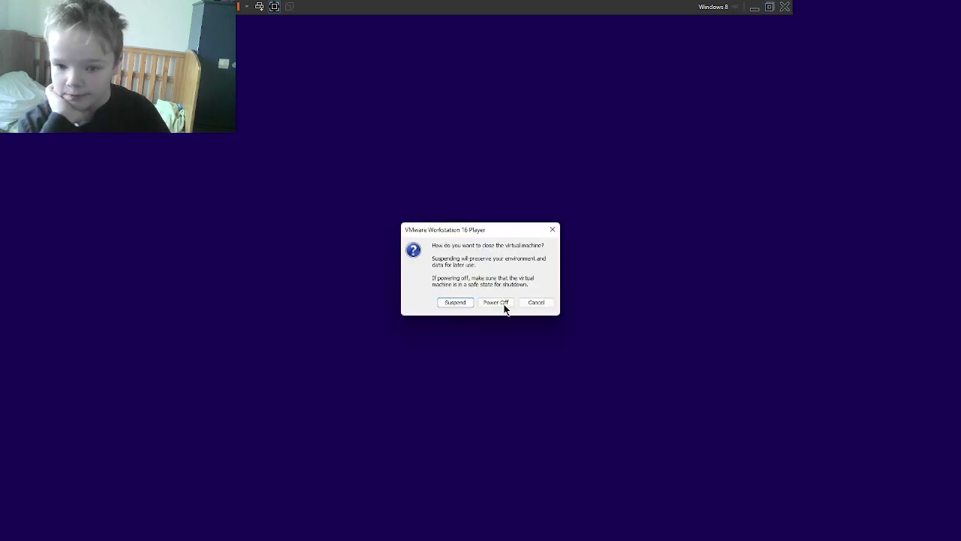
{"action": "left_click", "coordinate": [496, 302]}
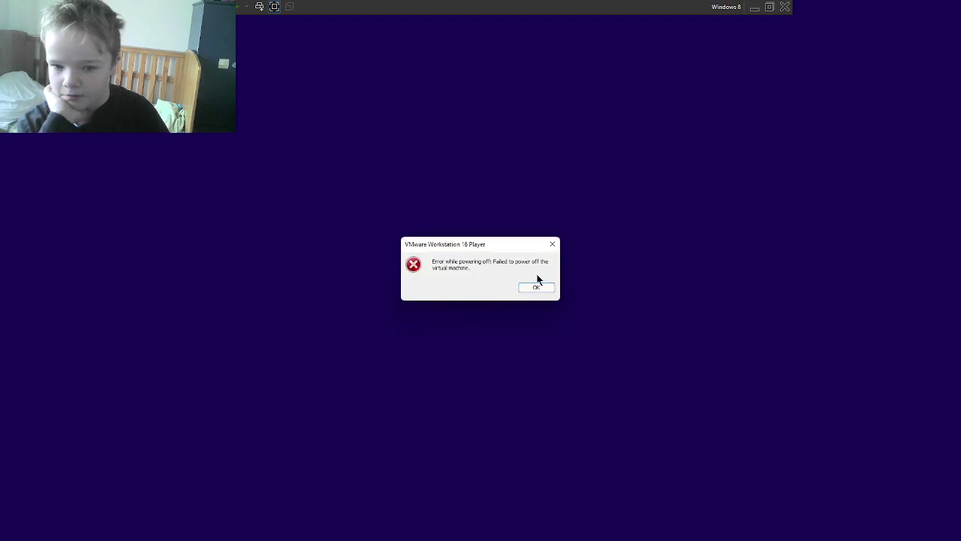
{"action": "left_click", "coordinate": [538, 288]}
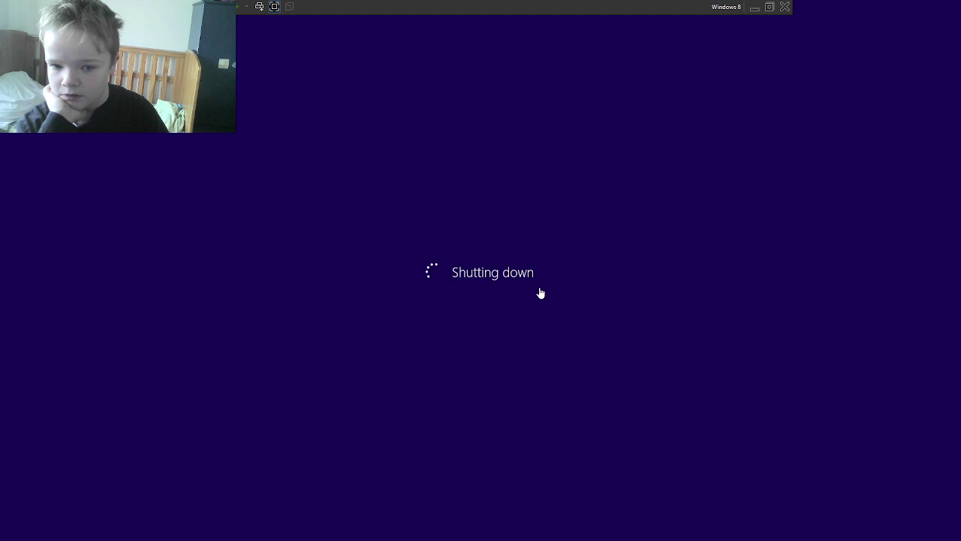
Step: Exit full screen, close the VMware Player window, and reveal the taskbar's hidden app icons
{"action": "left_click", "coordinate": [275, 6]}
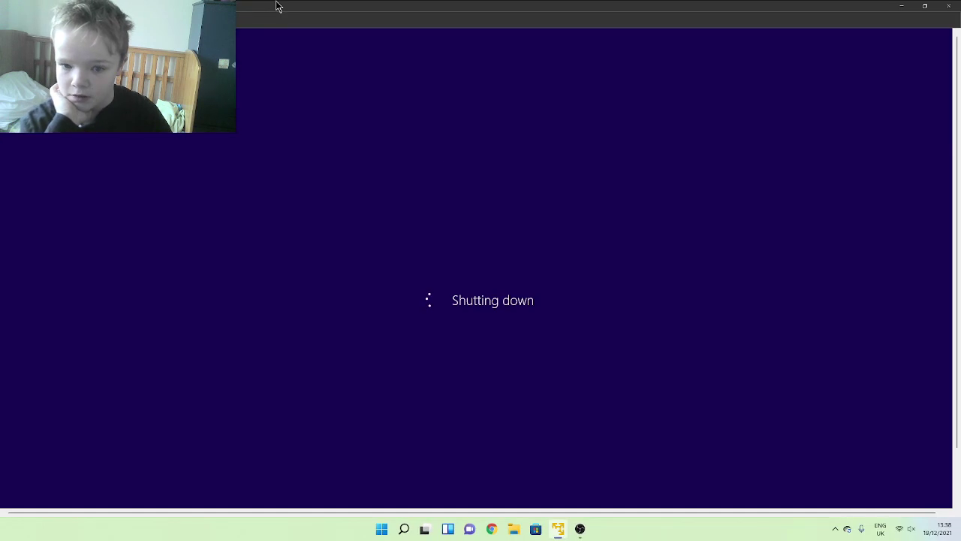
{"action": "left_click", "coordinate": [902, 7]}
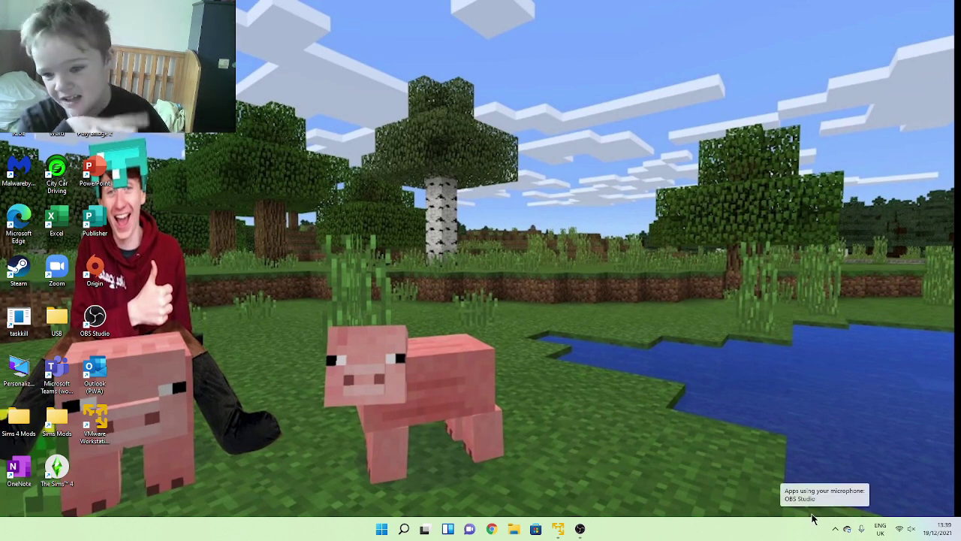
{"action": "left_click", "coordinate": [836, 528]}
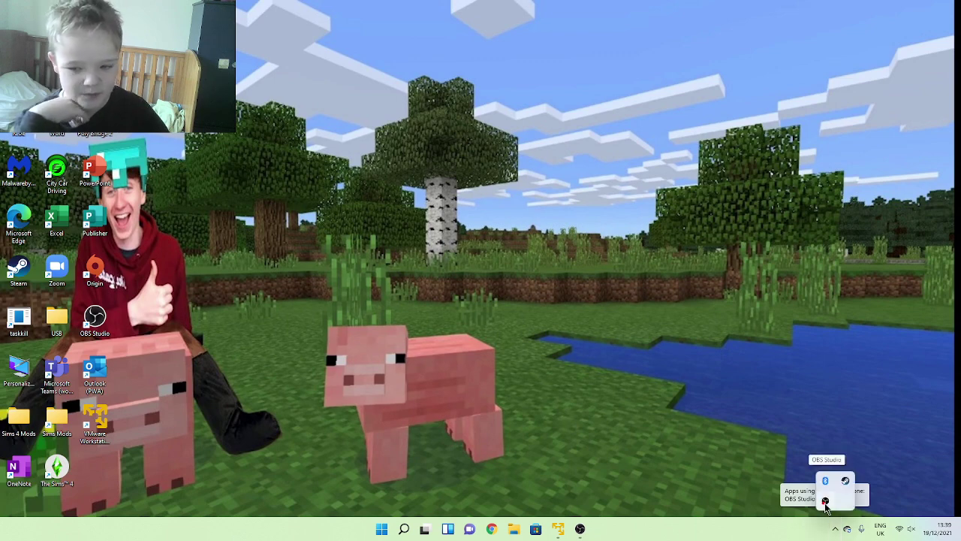